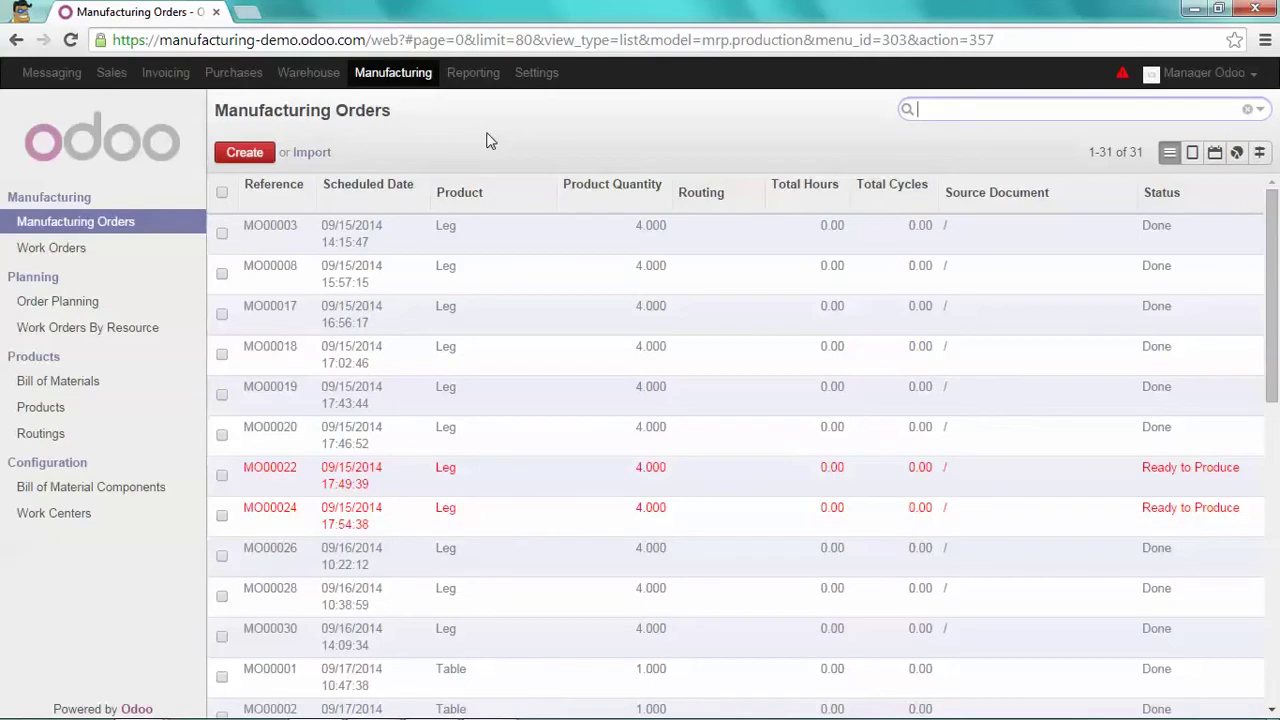
- Inspect Table christmas edition's routes on its Procurements tab, then go back to Products
left_click(57, 413)
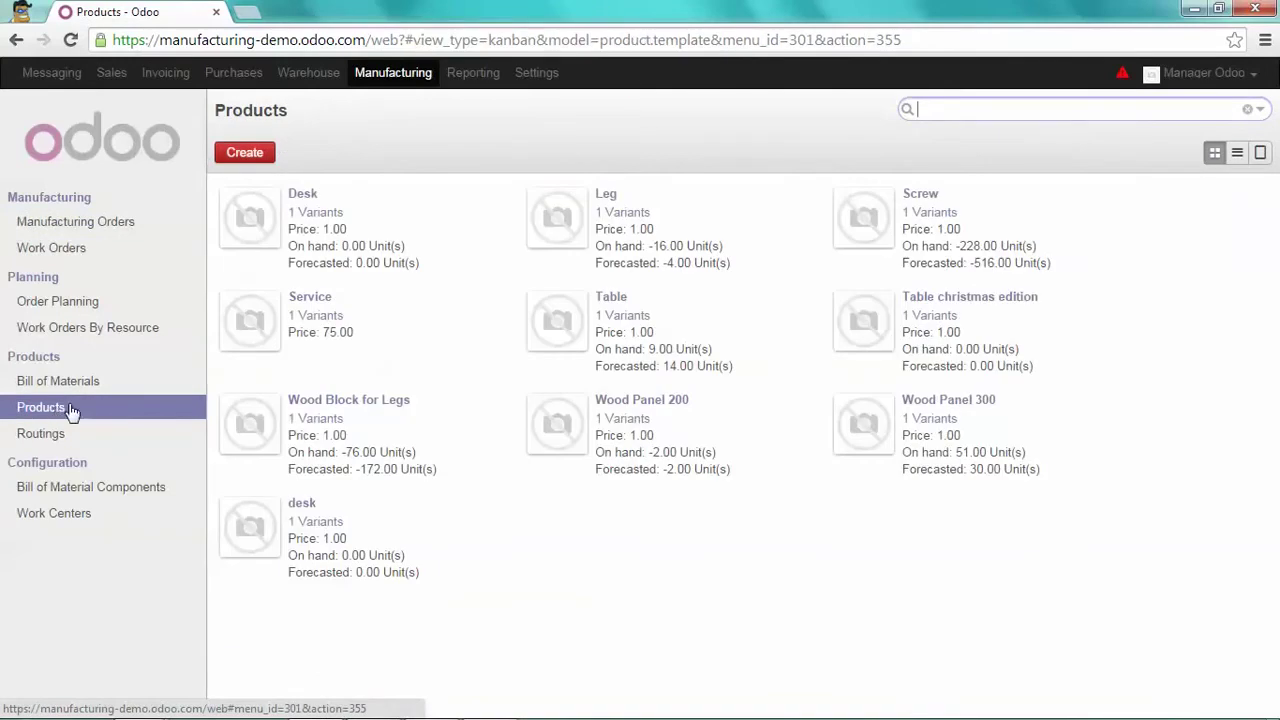
left_click(957, 307)
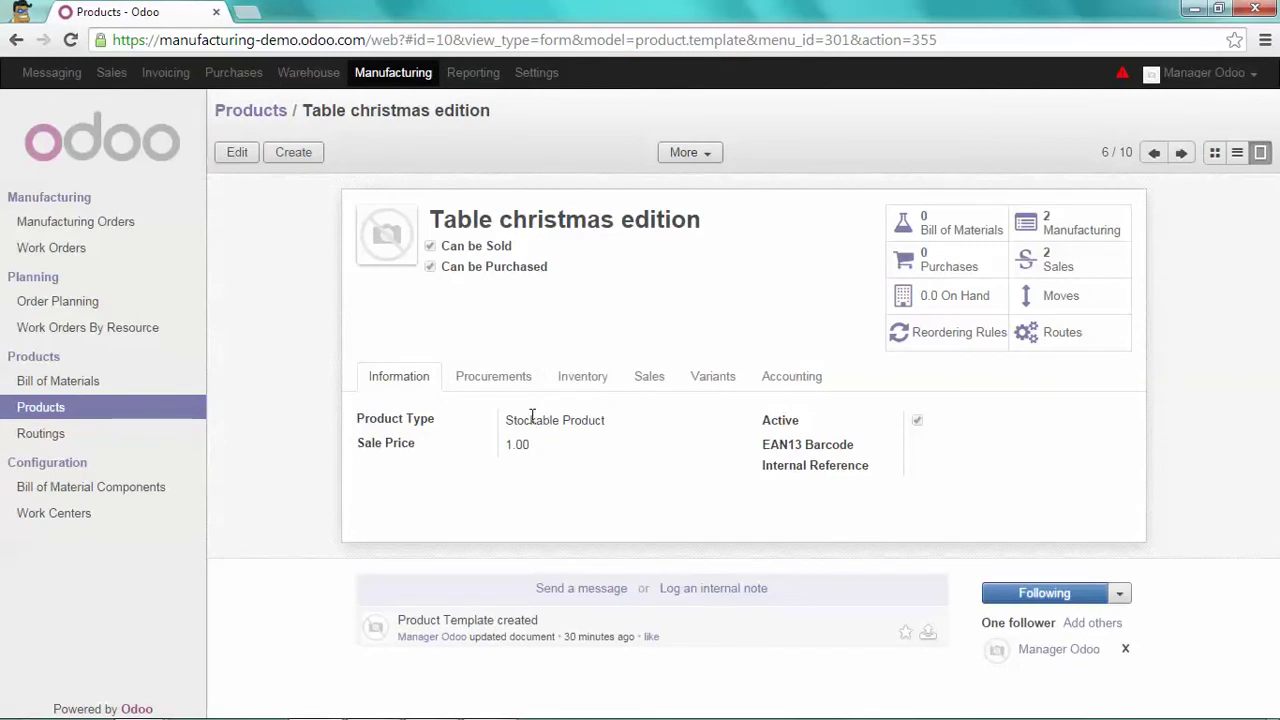
left_click(519, 388)
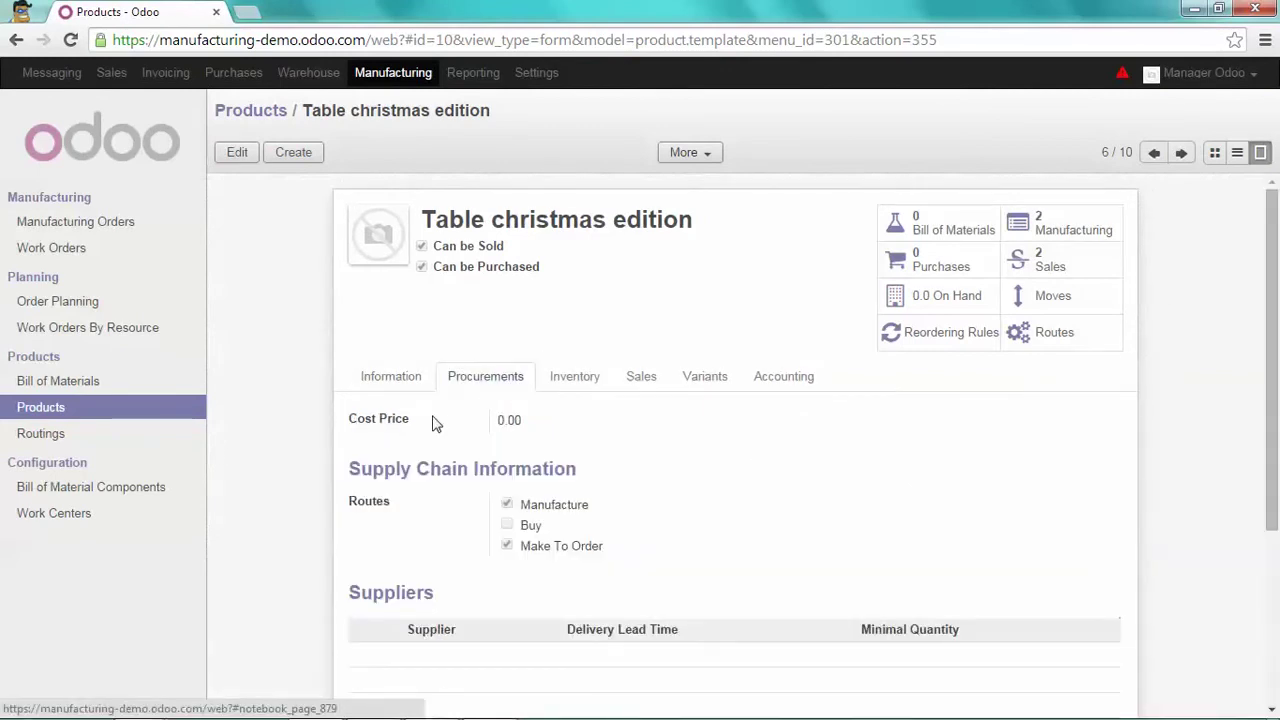
scroll(437, 429, "down", 1)
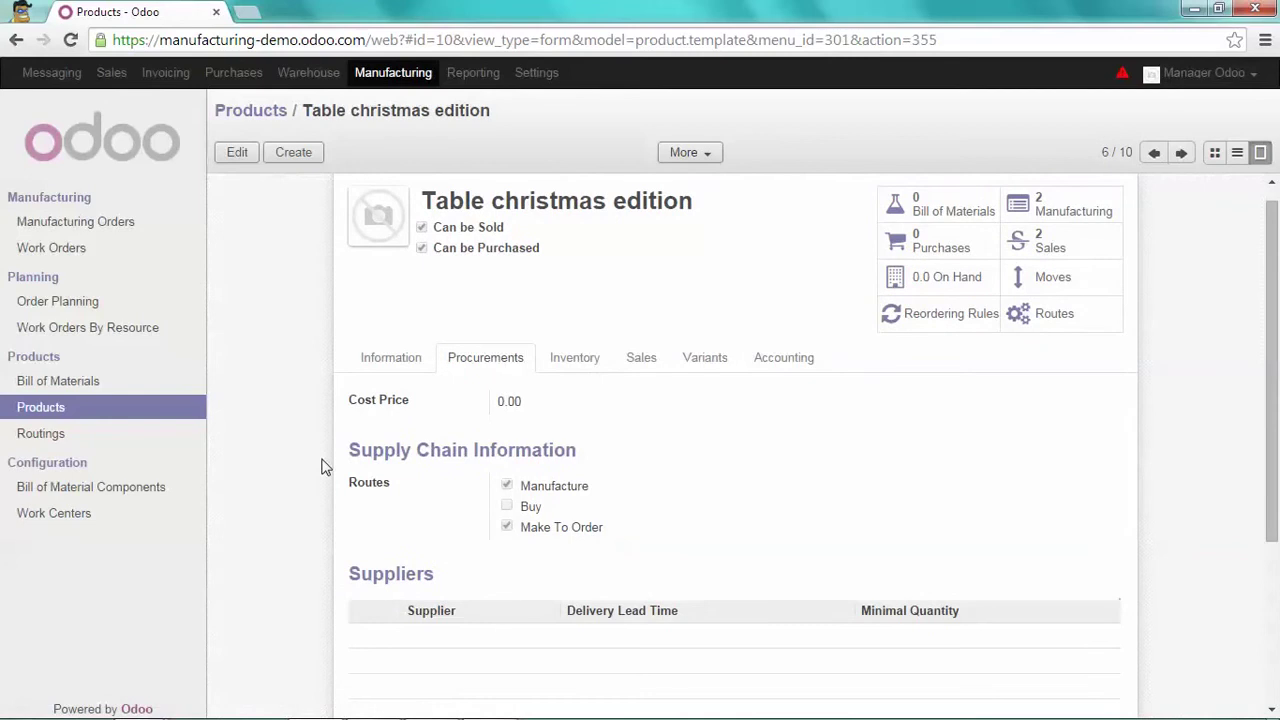
mouse_move(474, 497)
scroll(294, 417, "up", 1)
left_click(272, 113)
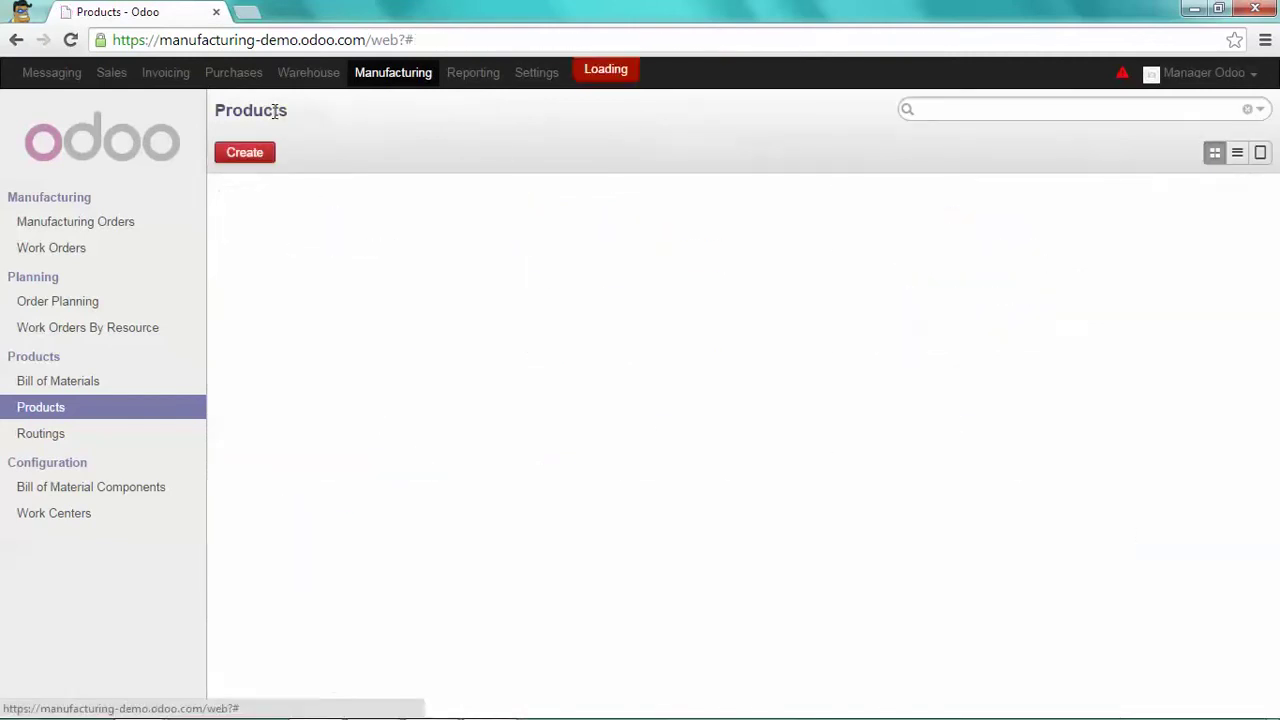
- Duplicate the existing Table bill of materials
left_click(88, 388)
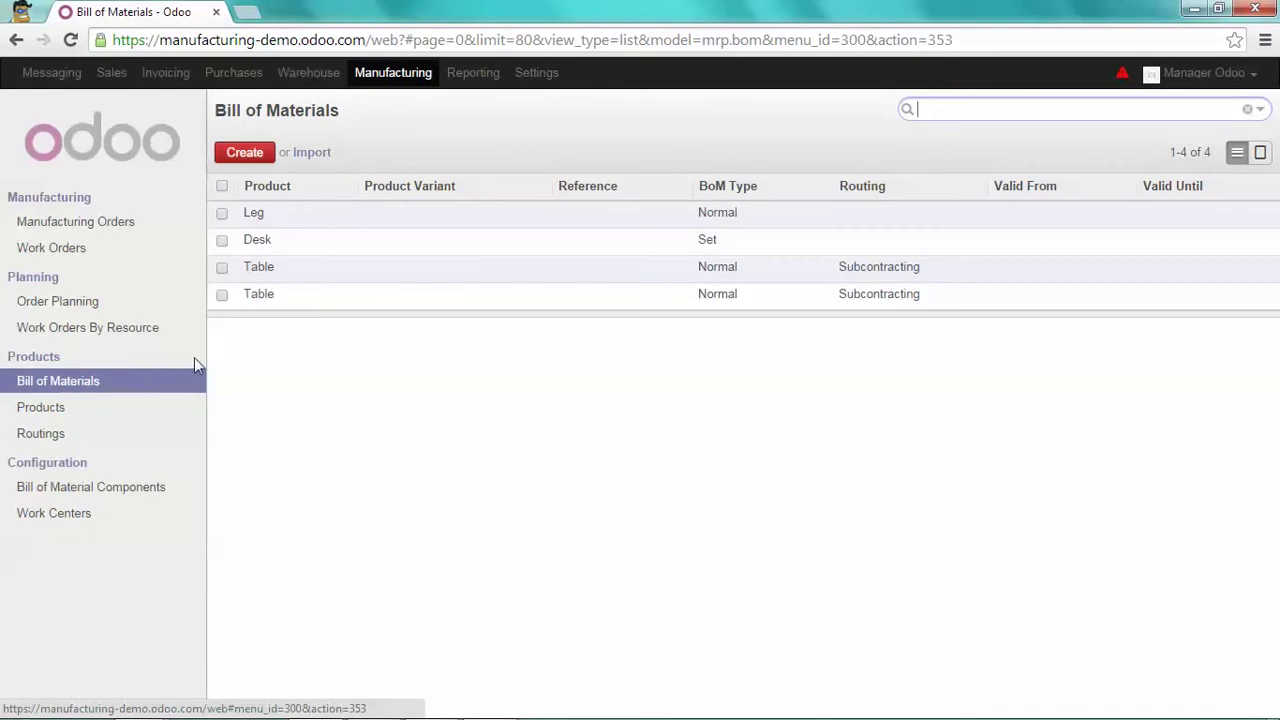
left_click(272, 276)
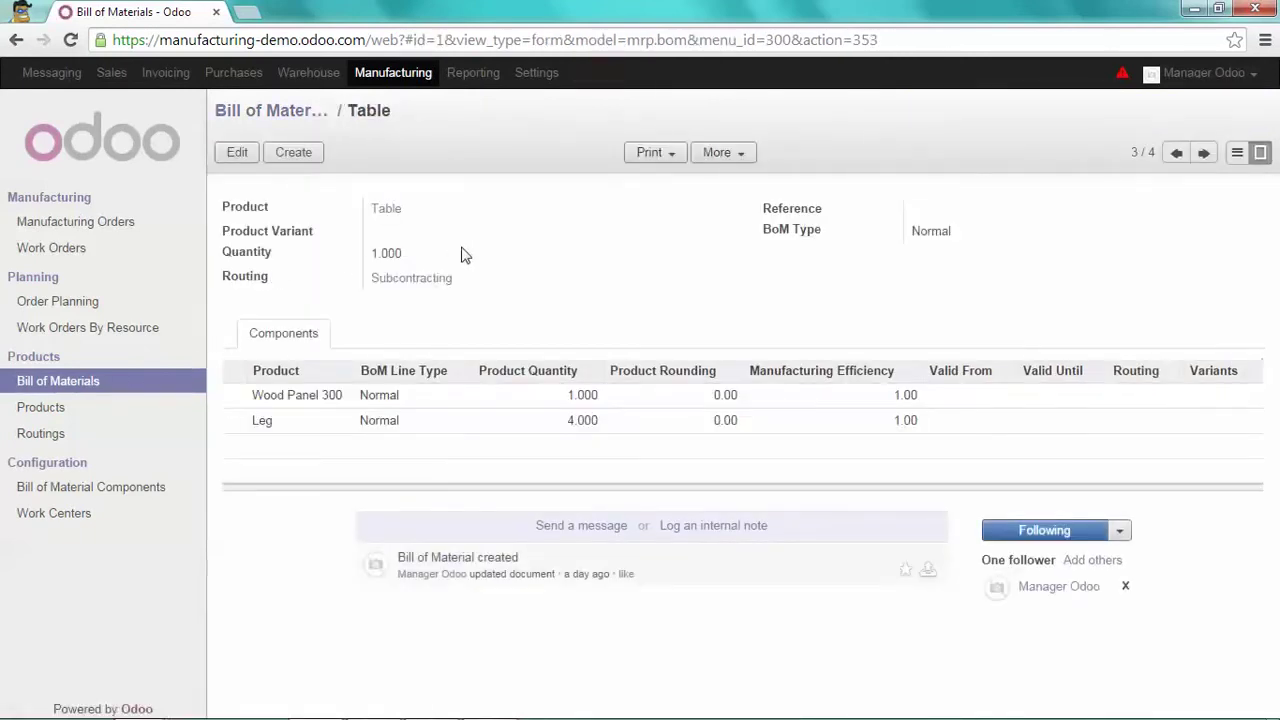
left_click(726, 155)
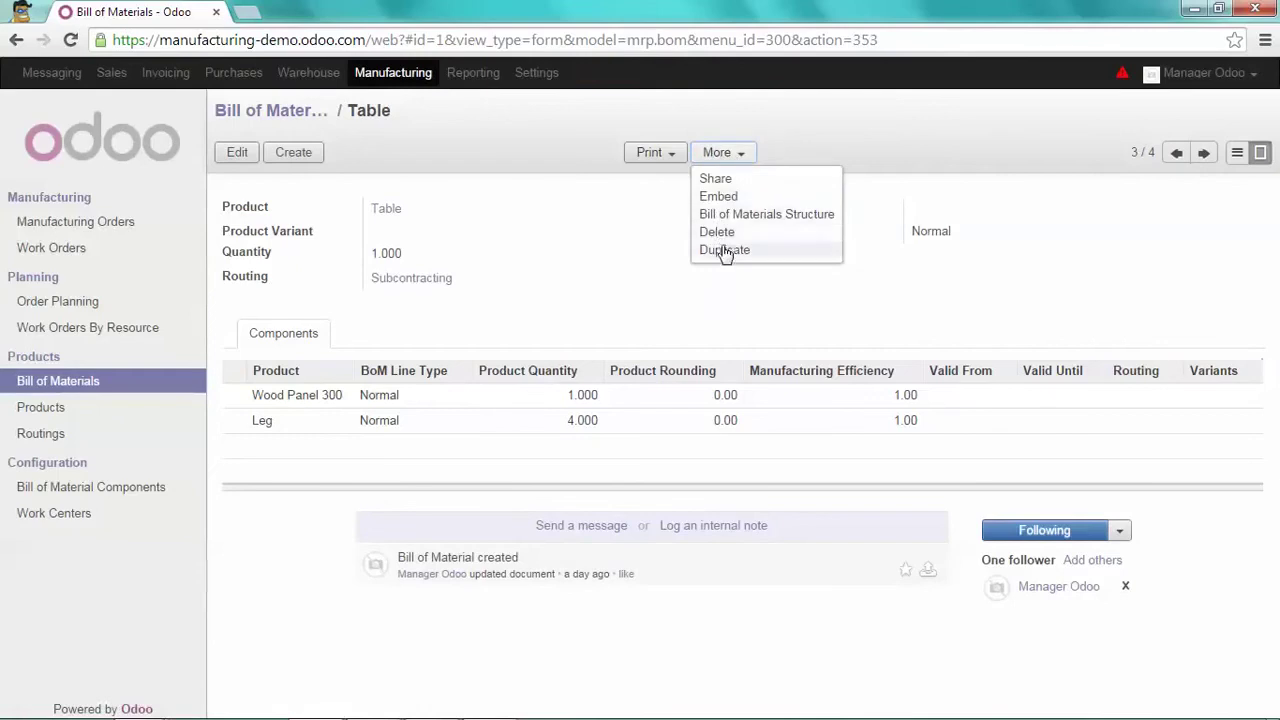
left_click(727, 252)
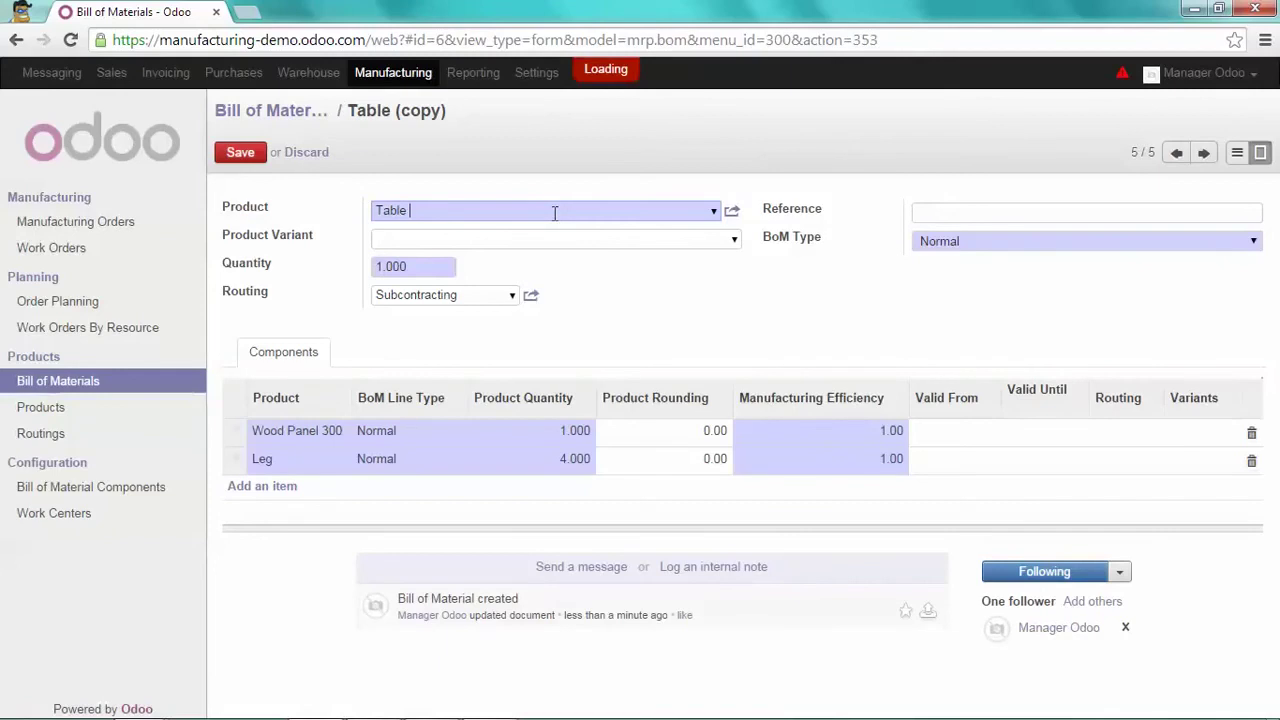
- Assign the copy to Table christmas edition, clear the Subcontracting routing, and save it
type("c")
left_click(498, 238)
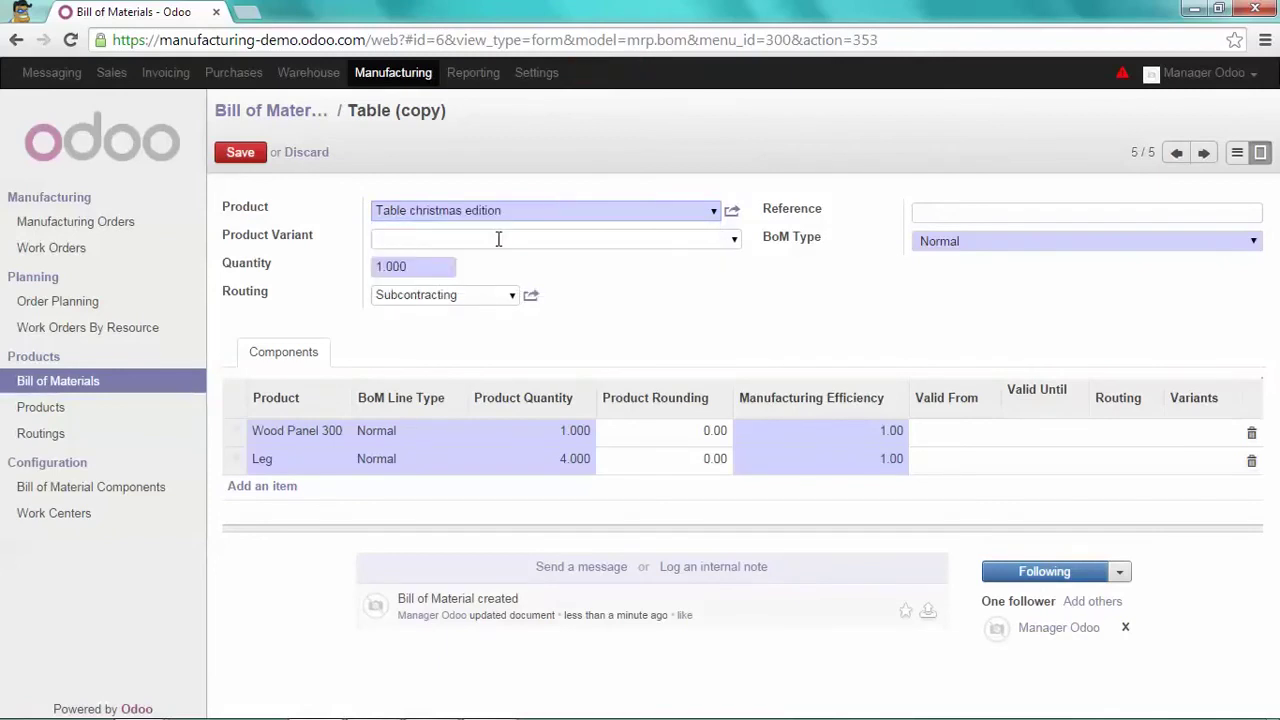
left_click(432, 294)
mouse_move(349, 302)
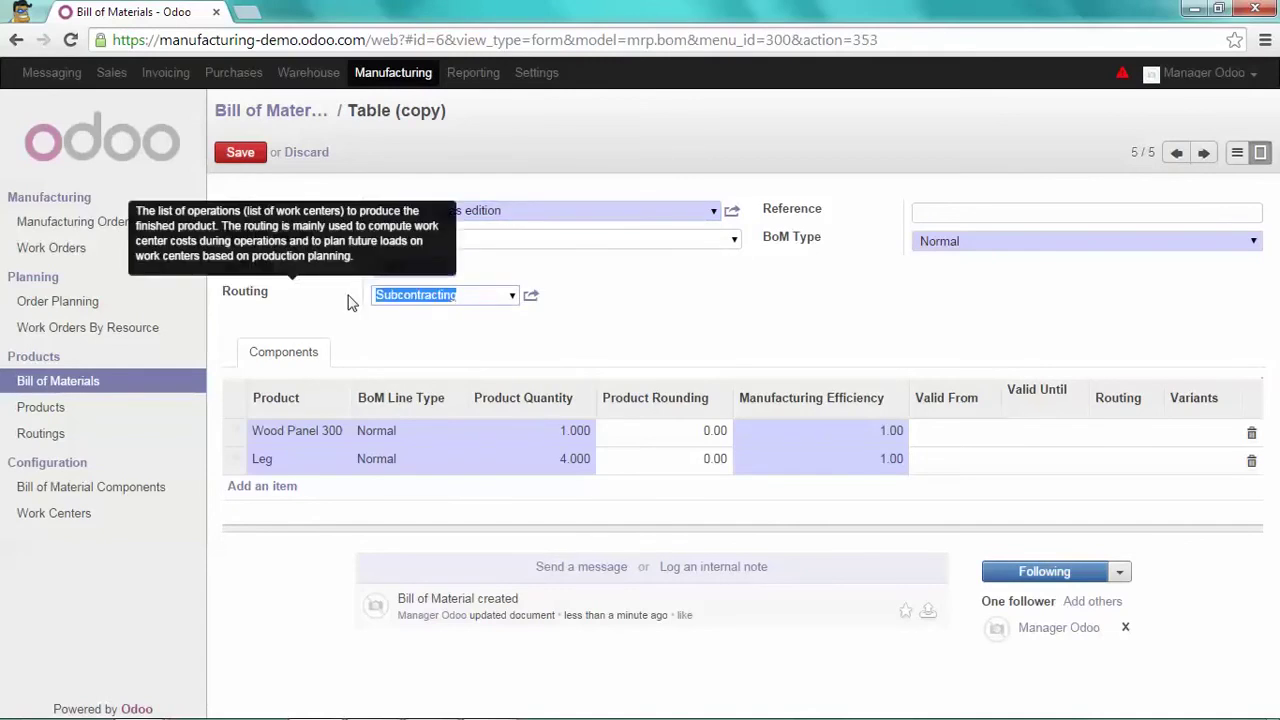
key("BackSpace")
key("Escape")
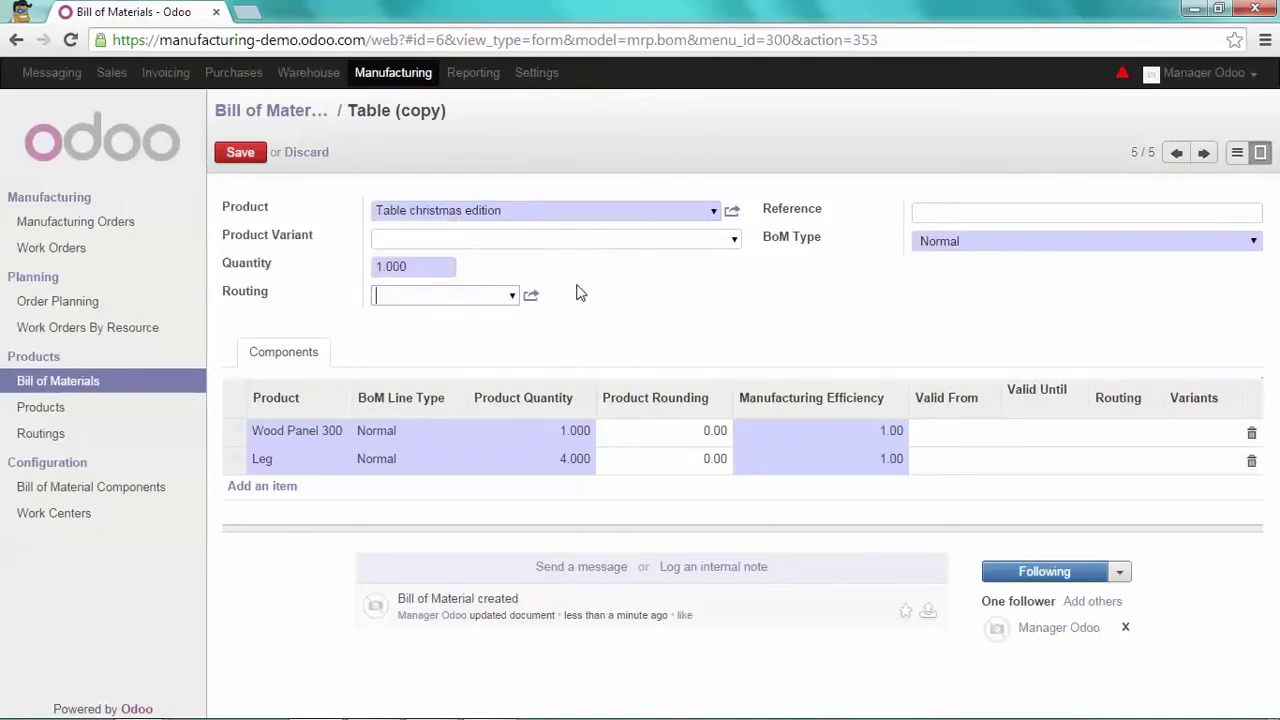
left_click(241, 153)
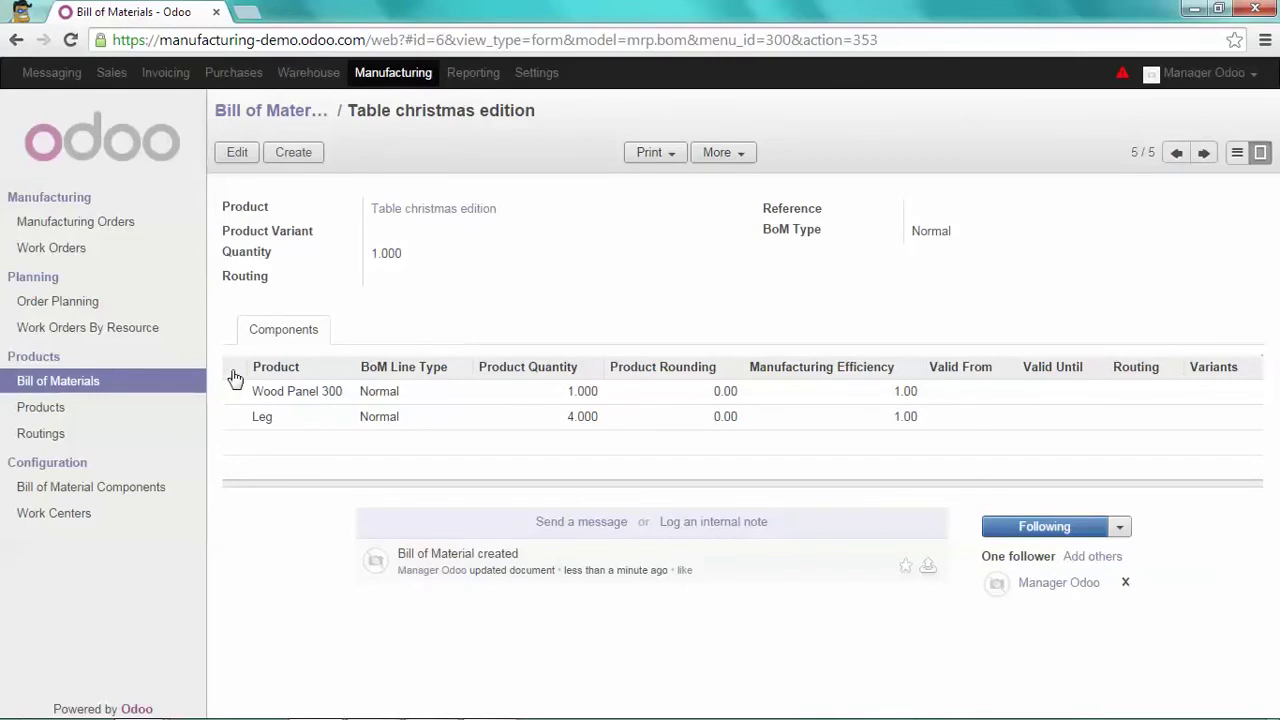
- Review Wood Panel 300's procurement and supplier settings
left_click(50, 410)
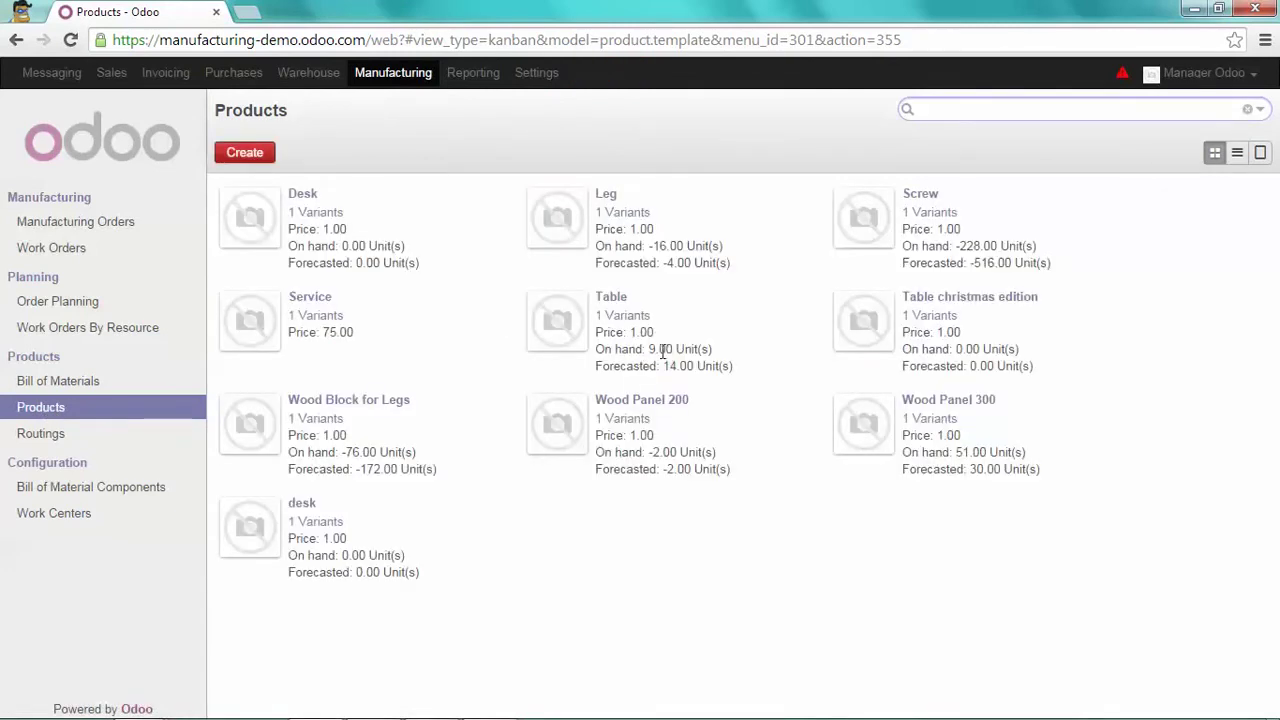
left_click(930, 408)
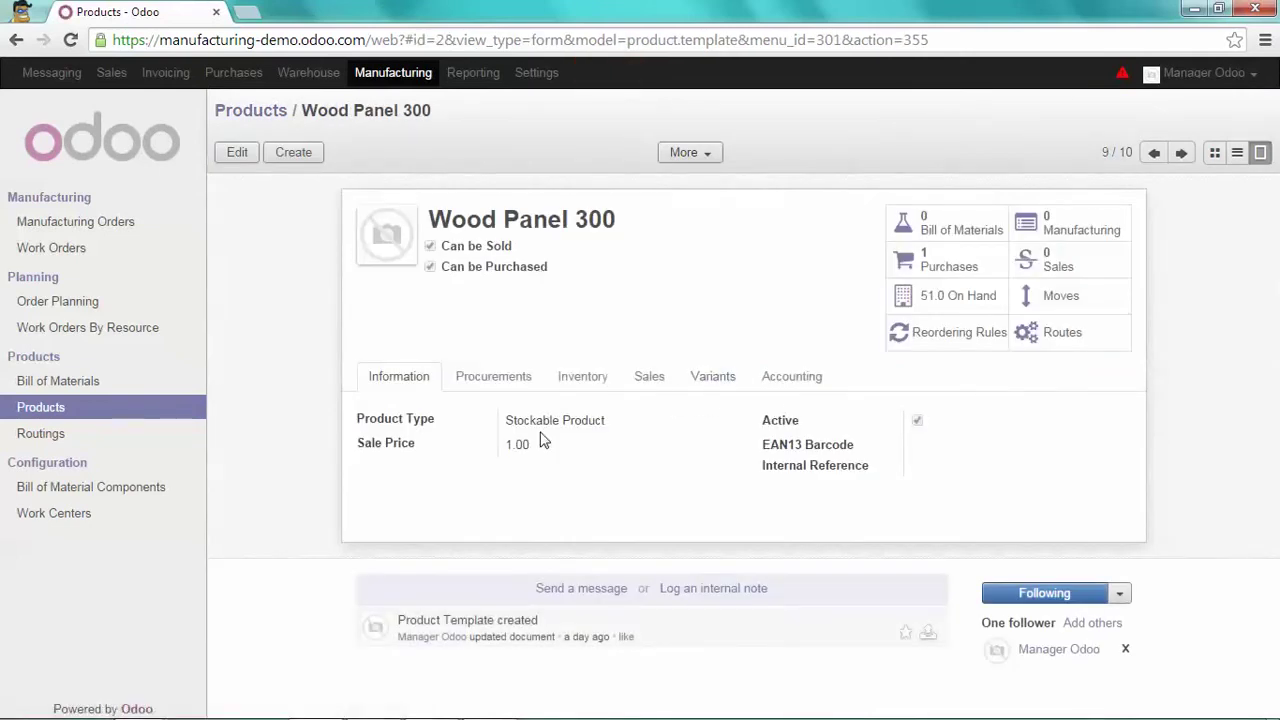
left_click(500, 388)
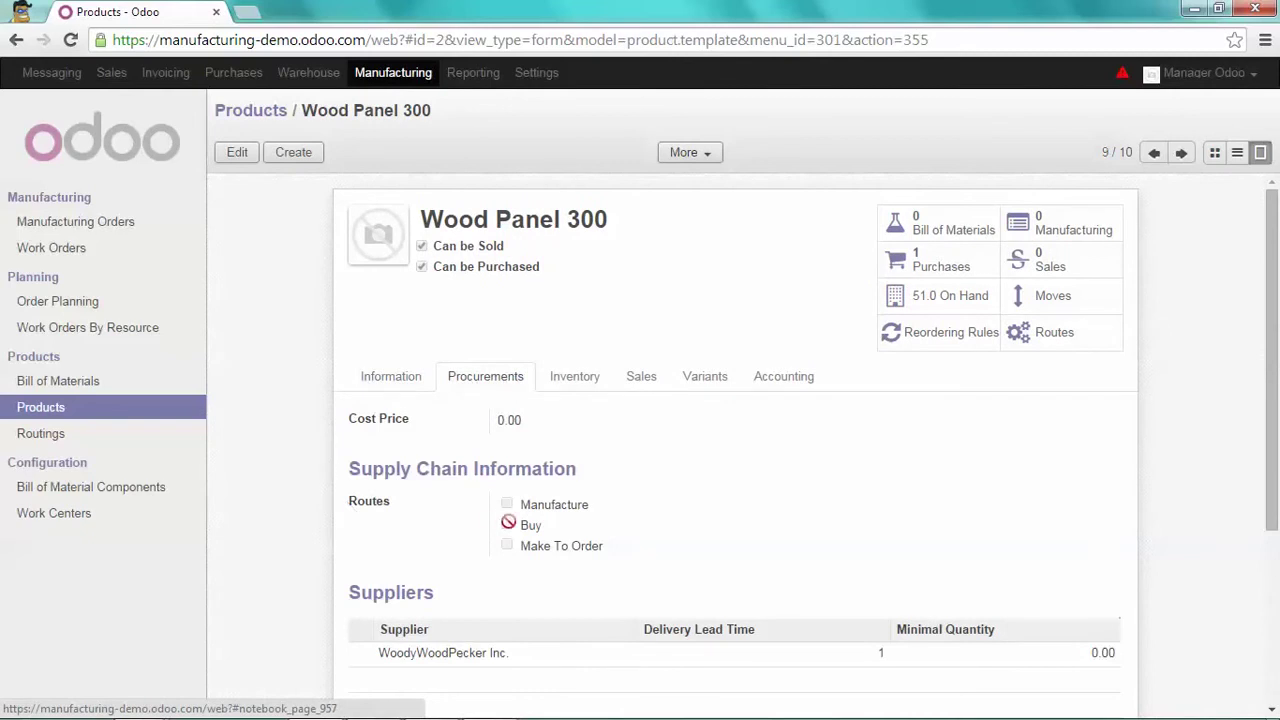
scroll(277, 491, "down", 3)
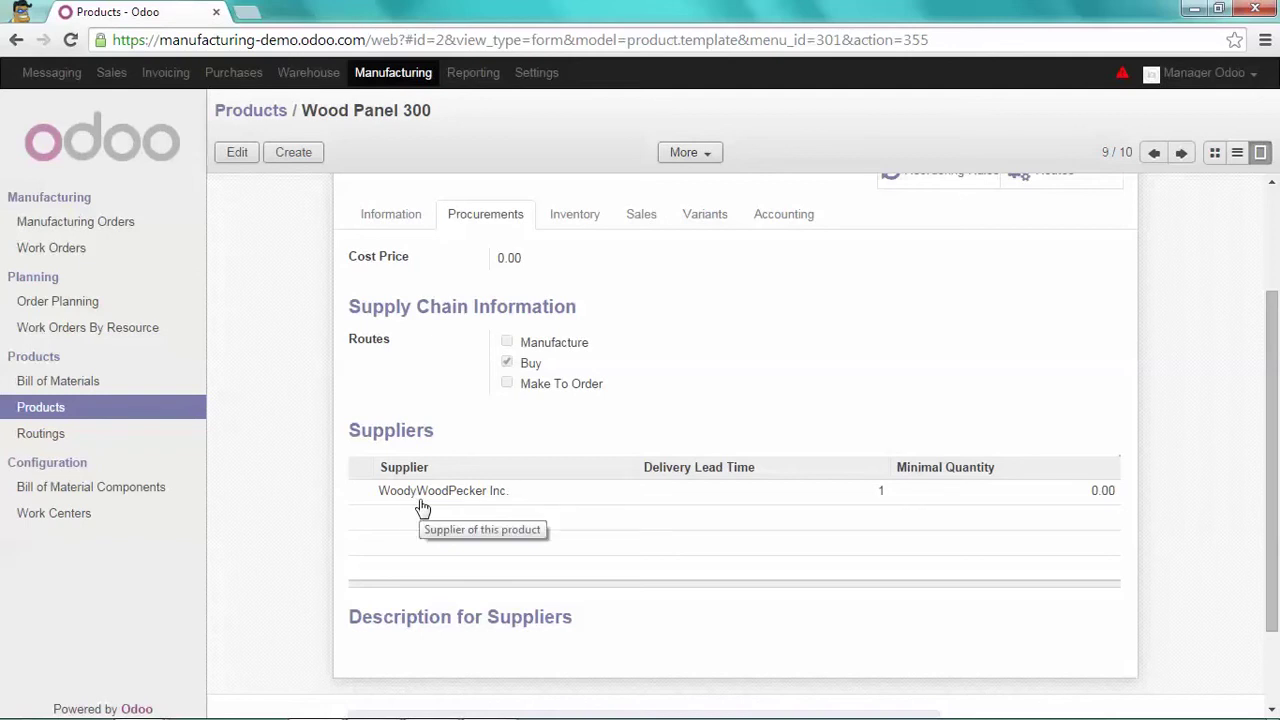
- Confirm Wood Panel 300's supplier line, save the product, and show its reordering rules
left_click(236, 155)
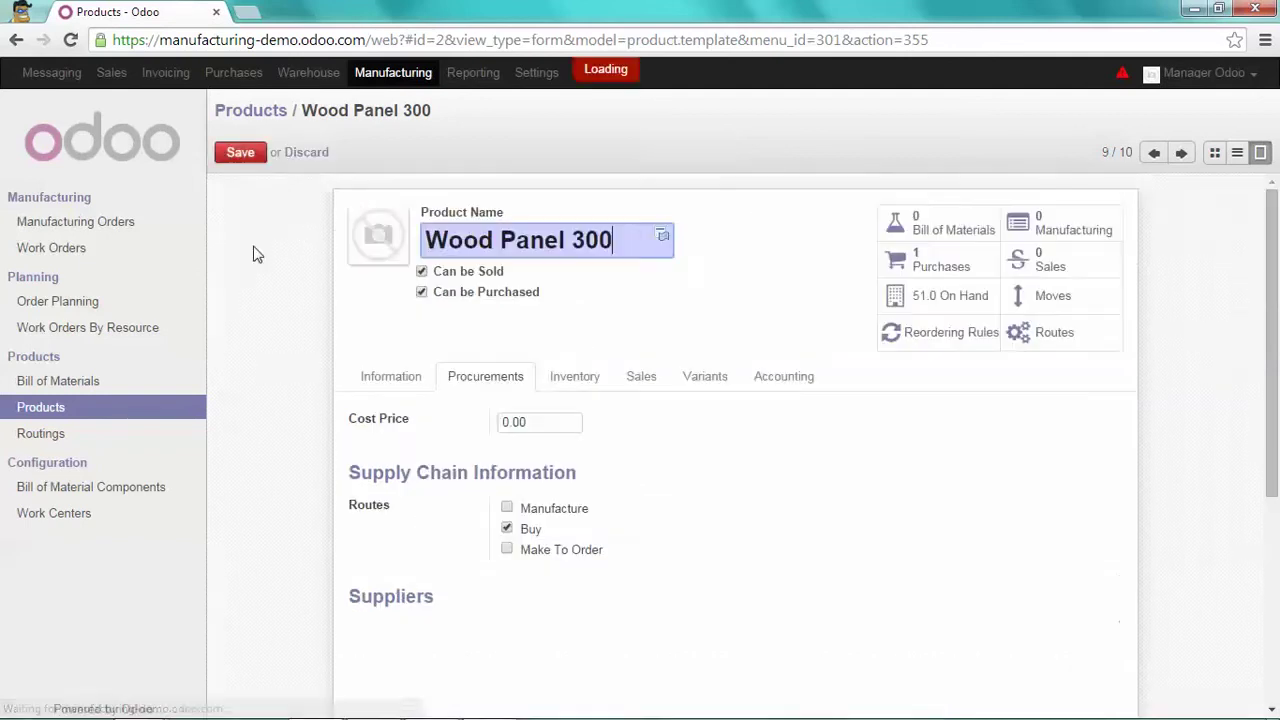
scroll(268, 307, "down", 3)
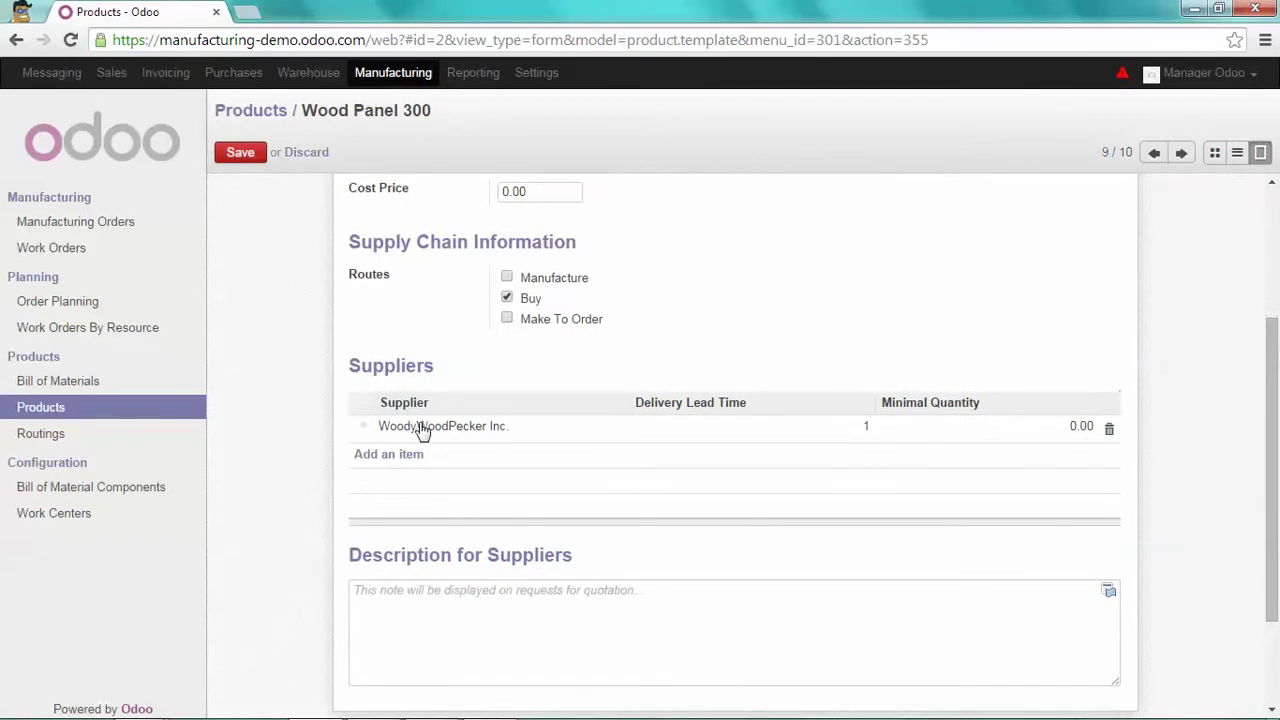
left_click(432, 428)
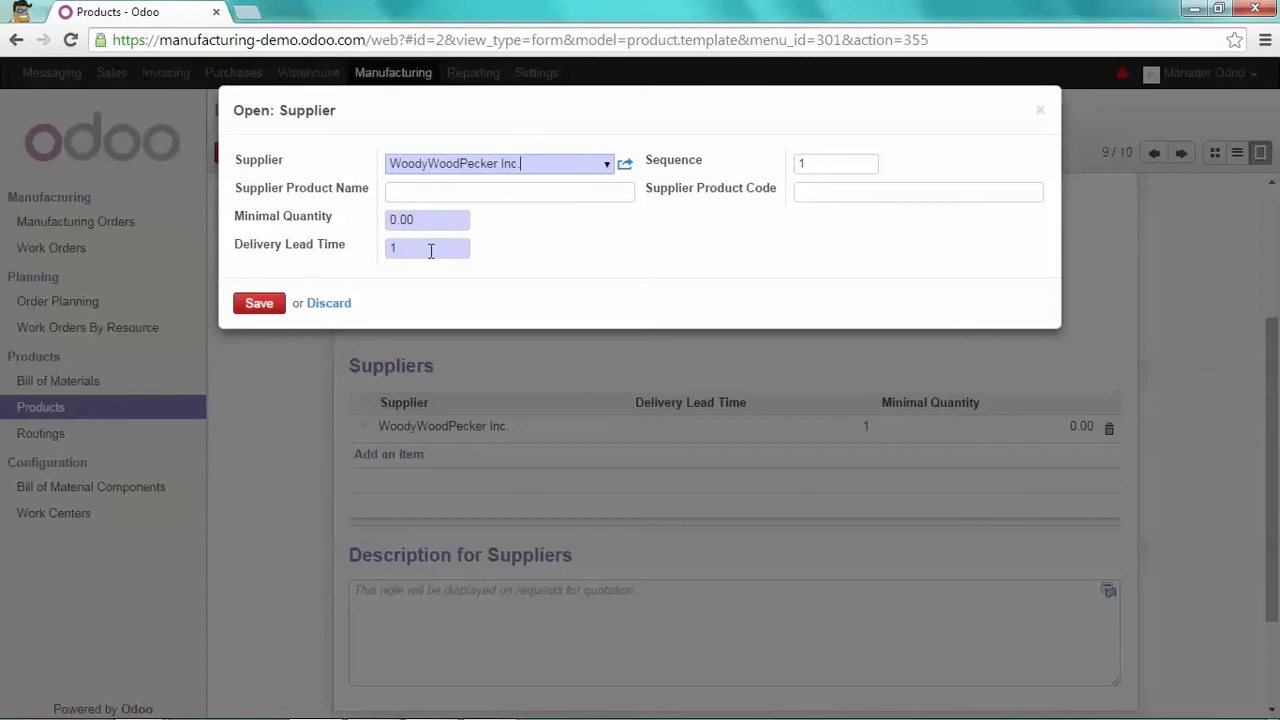
left_click(264, 306)
scroll(272, 440, "up", 3)
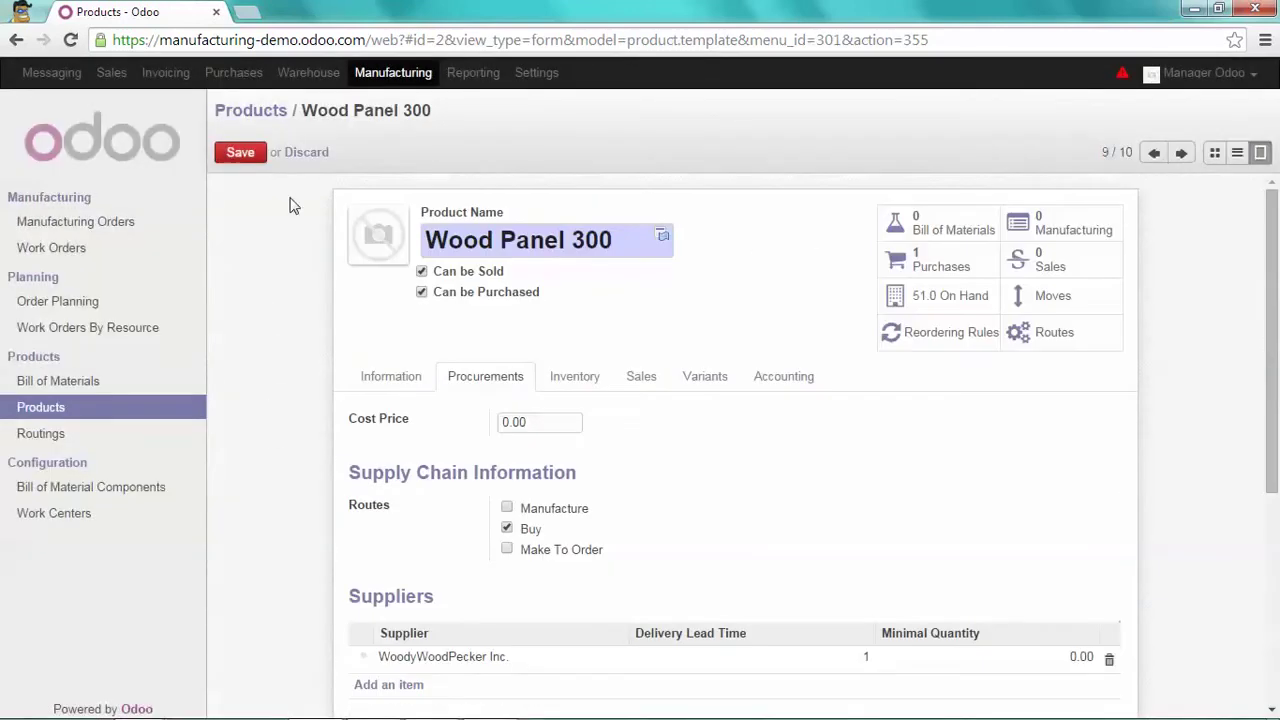
left_click(252, 160)
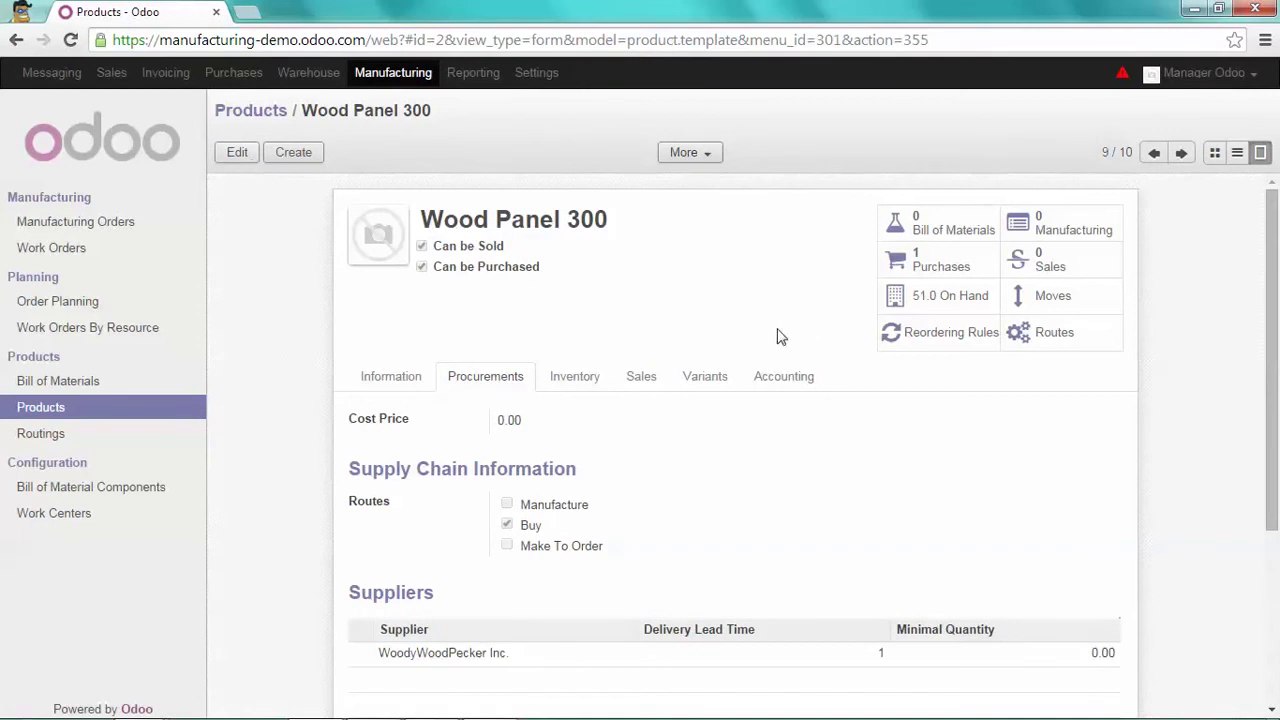
left_click(932, 340)
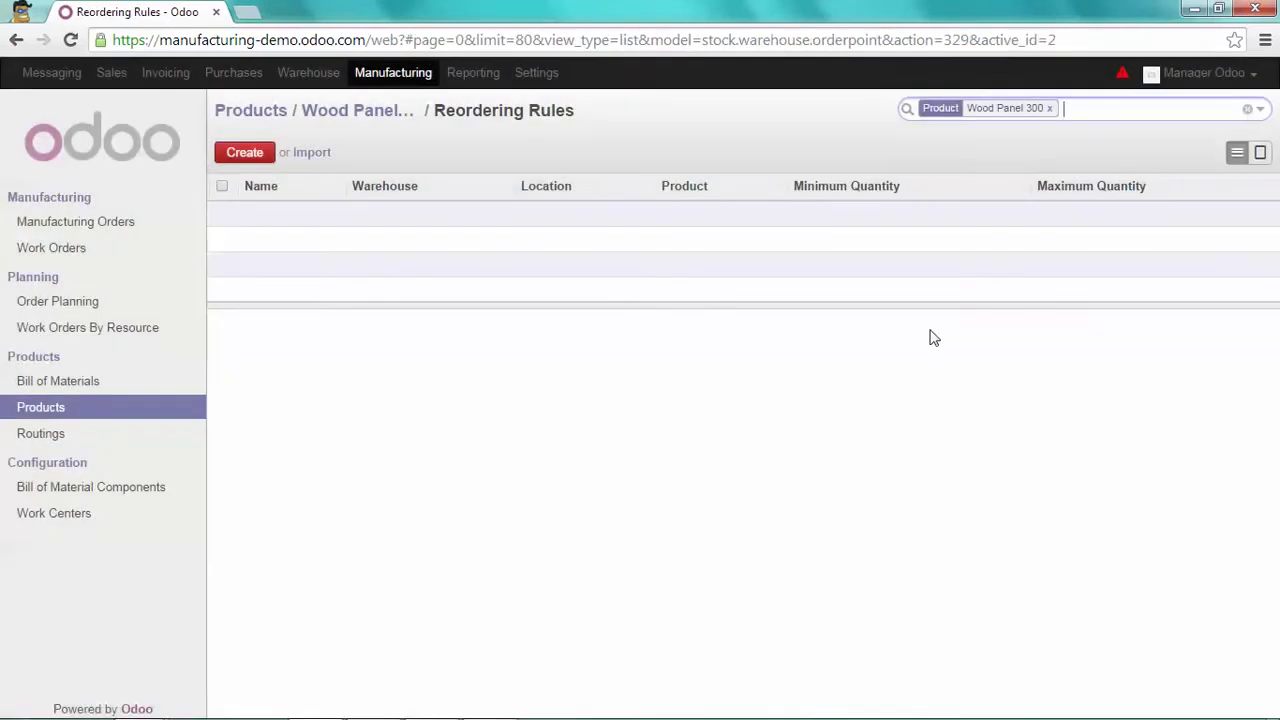
- Create a Wood Panel 300 reordering rule with minimum 40 and maximum 70, and save it
left_click(245, 155)
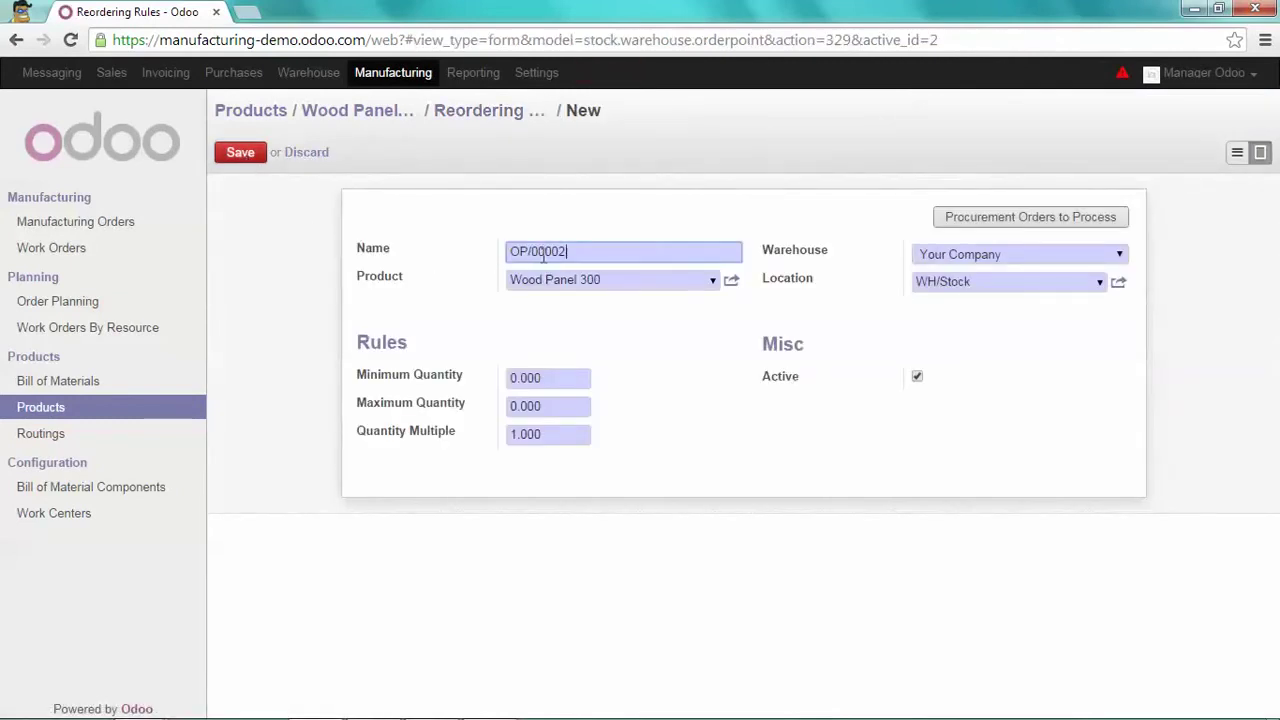
left_click(517, 377)
left_click_drag(517, 377, 505, 387)
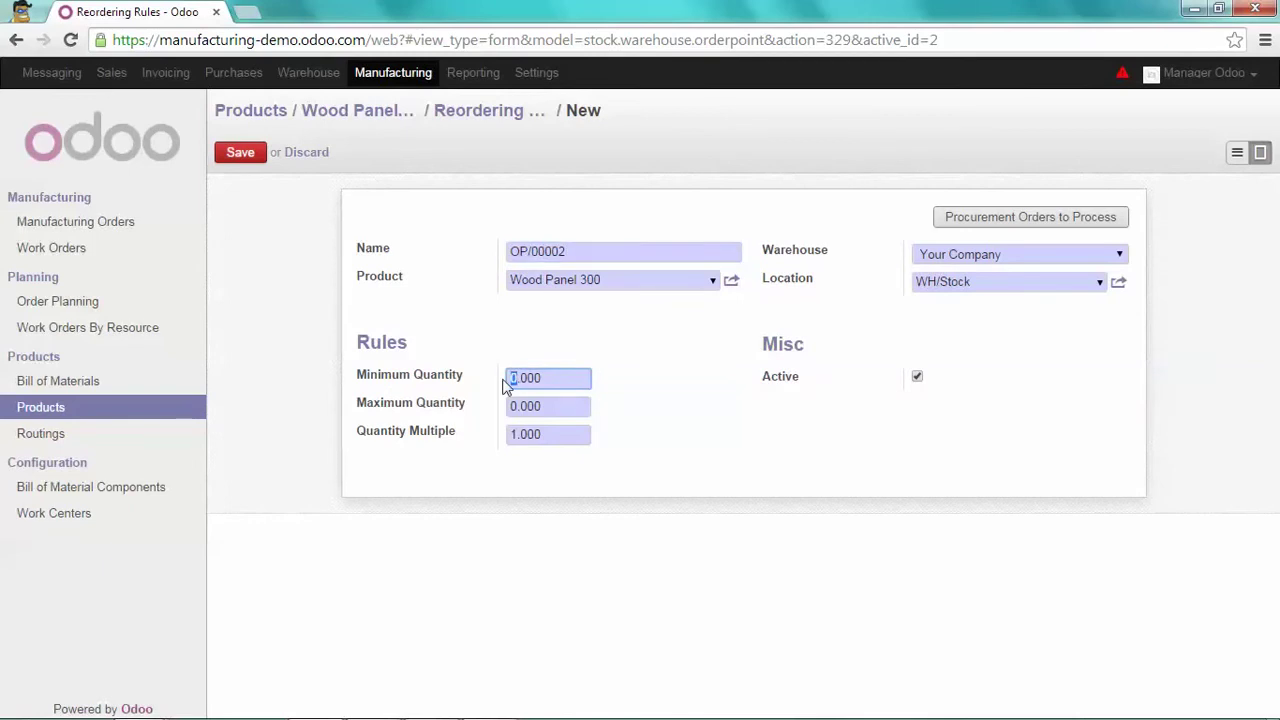
type("40")
left_click_drag(516, 404, 507, 413)
type("70")
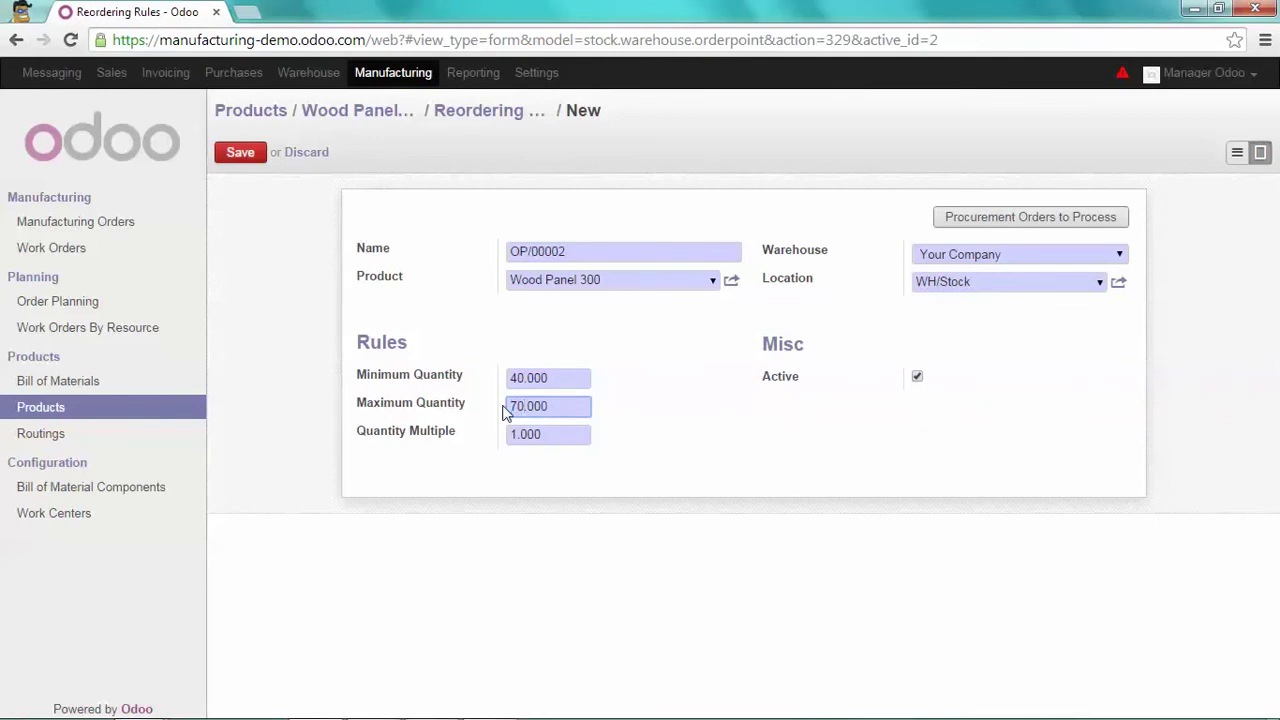
left_click(240, 155)
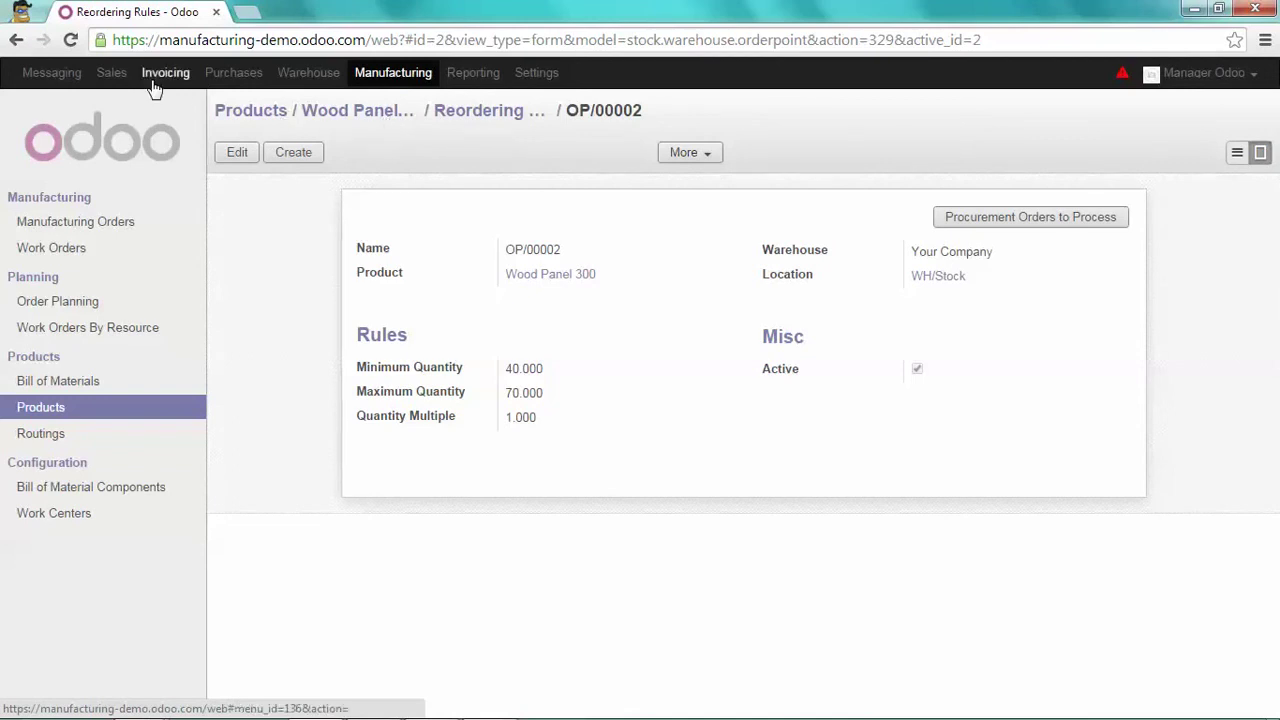
- Start a new quotation for Blue Hotel with a Table christmas edition order line
left_click(114, 76)
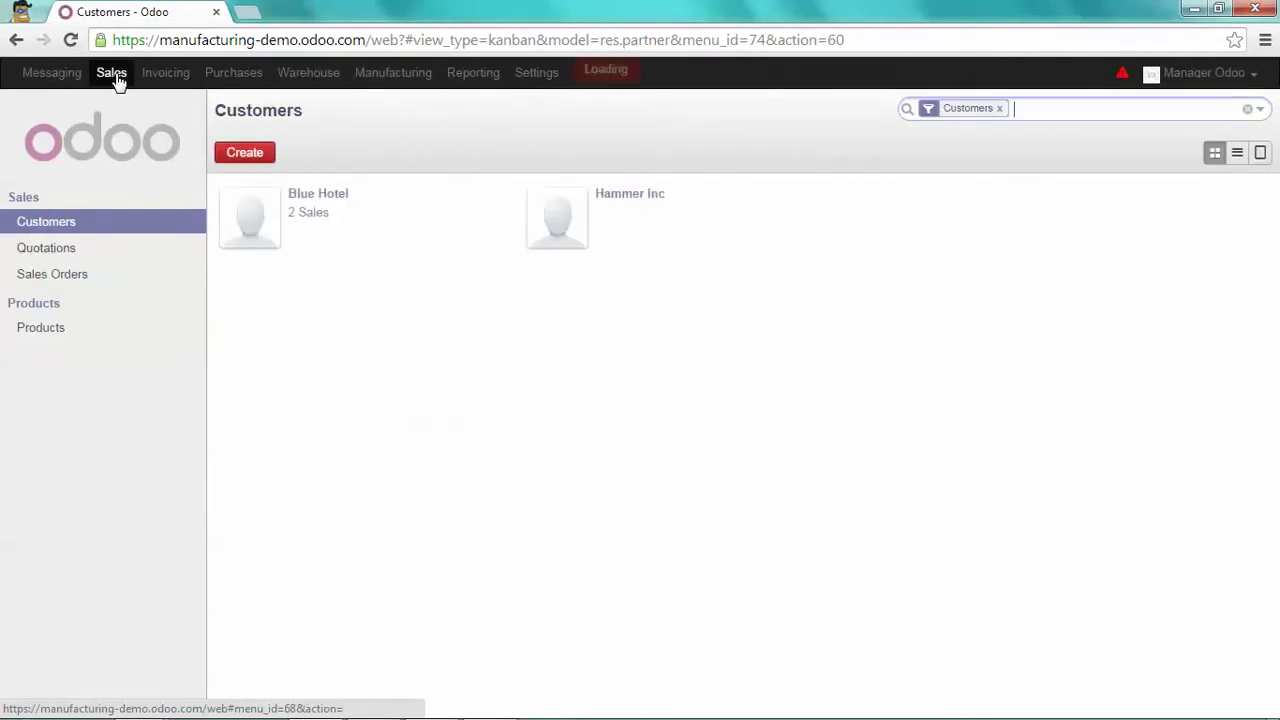
left_click(71, 258)
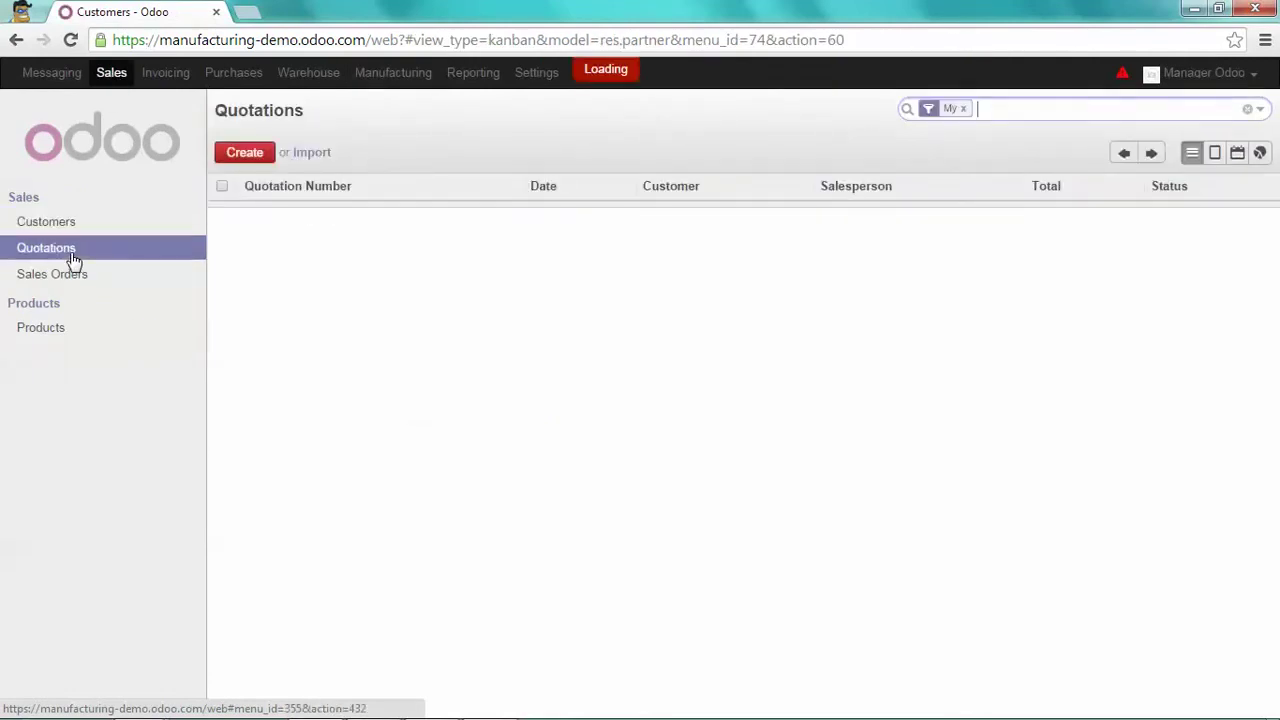
left_click(243, 160)
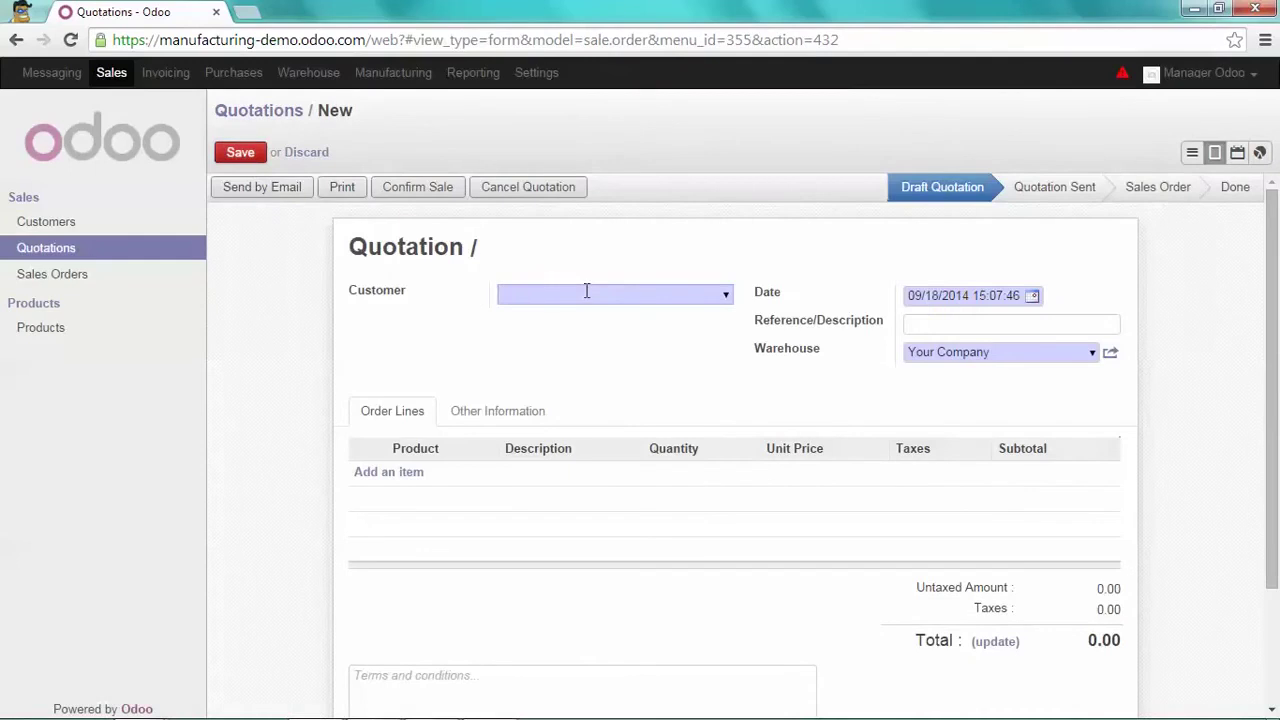
type("blue hotel")
left_click(570, 317)
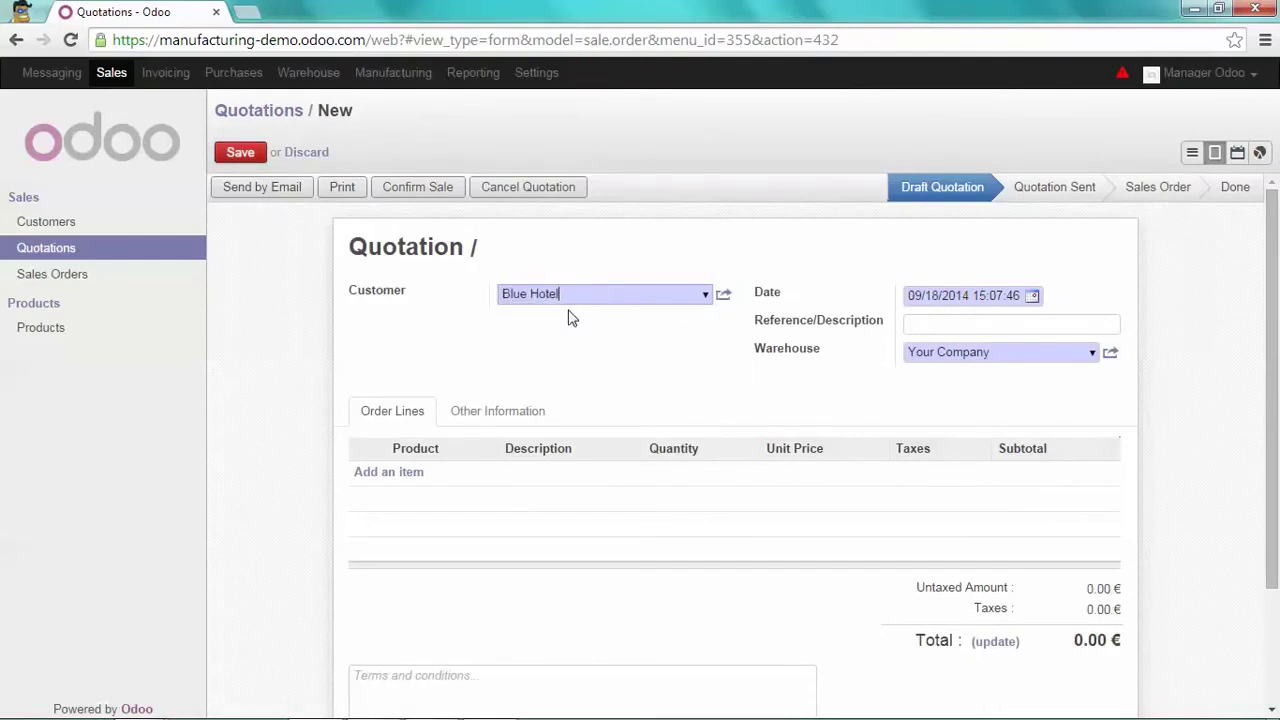
left_click(407, 474)
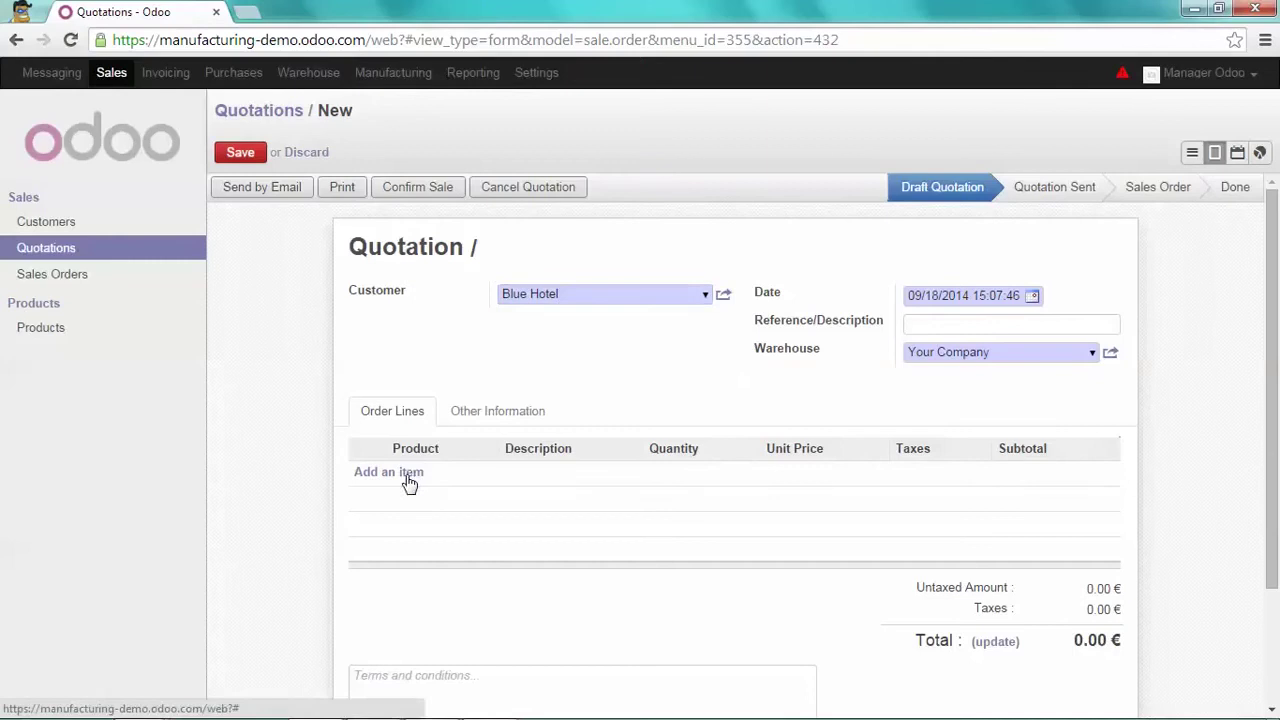
left_click(478, 474)
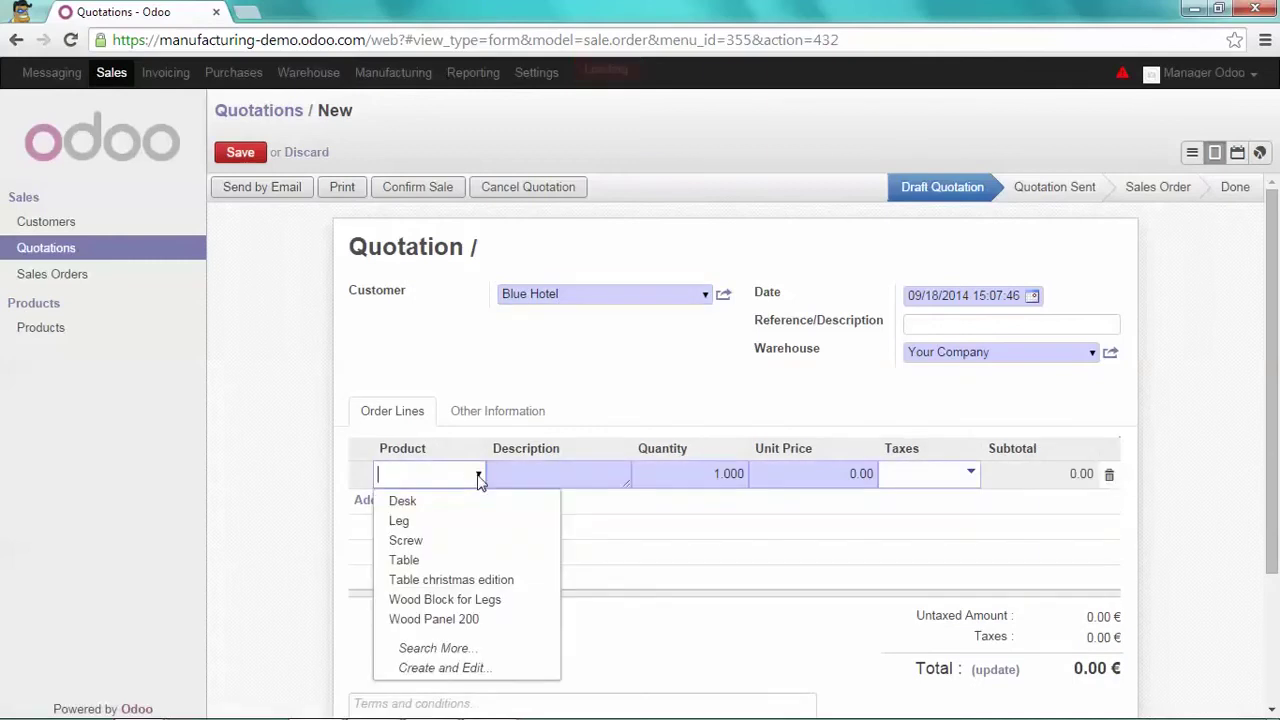
type("table")
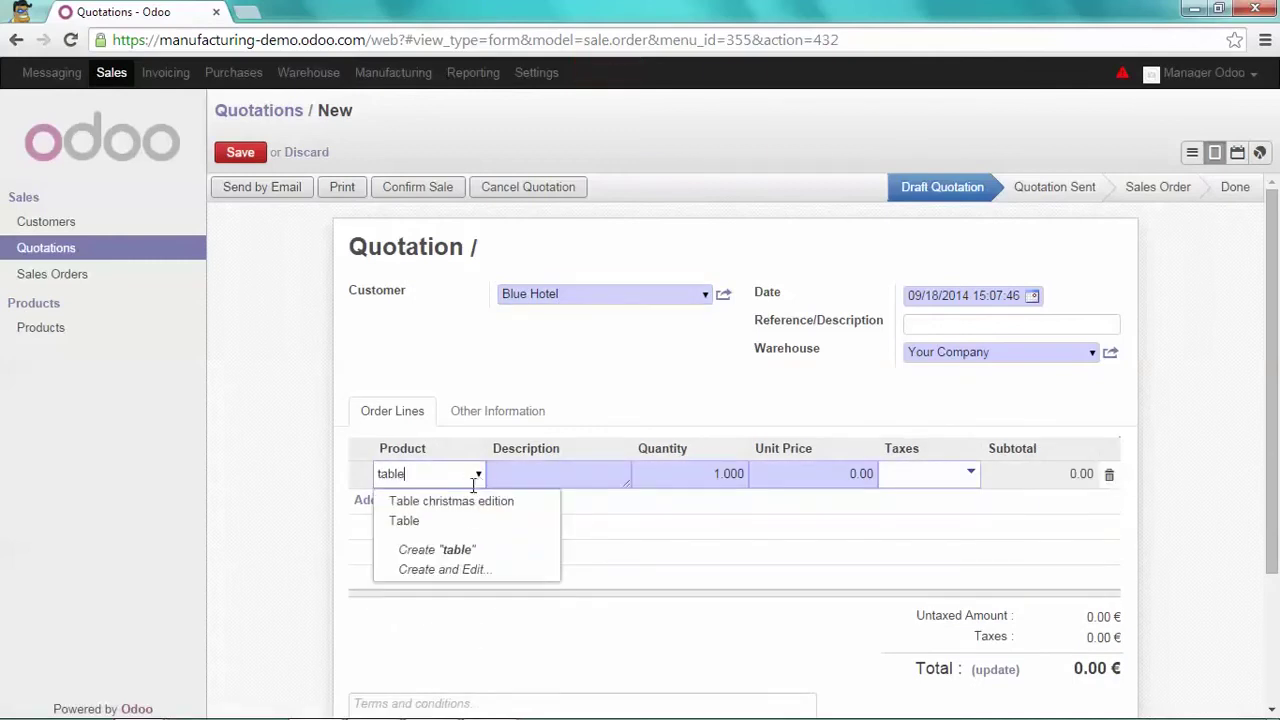
left_click(473, 505)
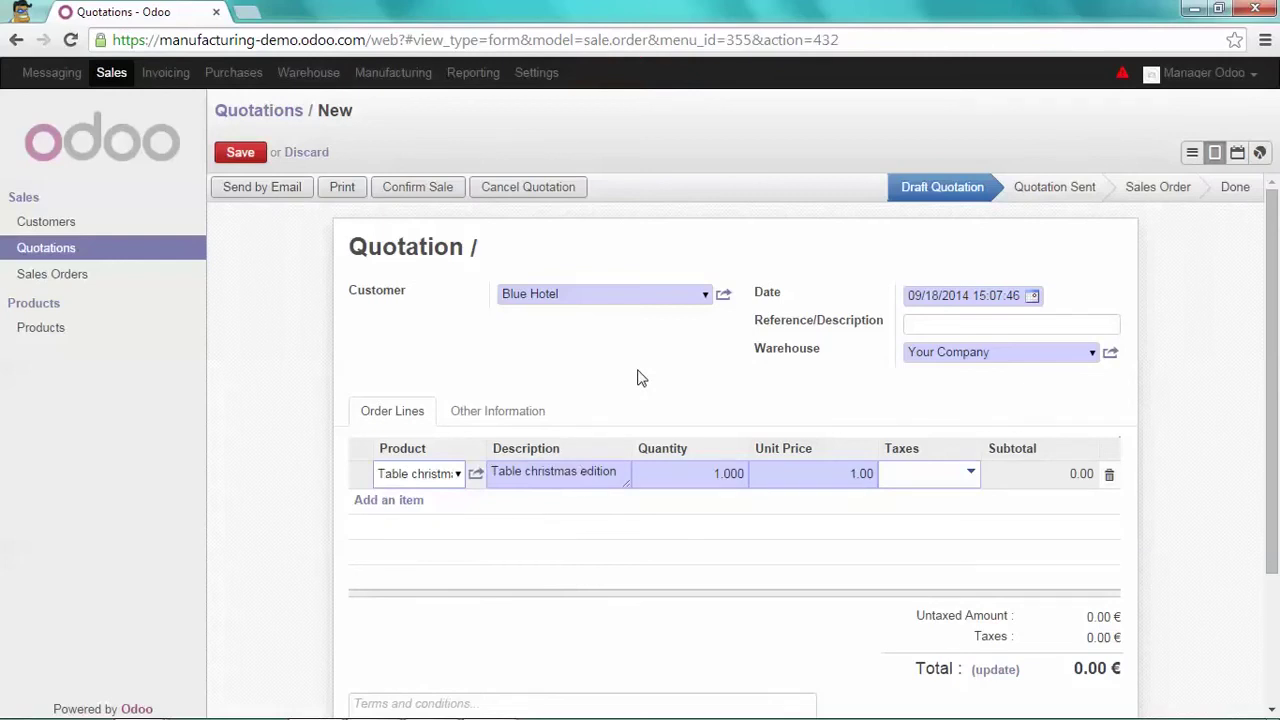
- Set quantity 65, save and confirm the order as SO003, and view its delivery
left_click(720, 473)
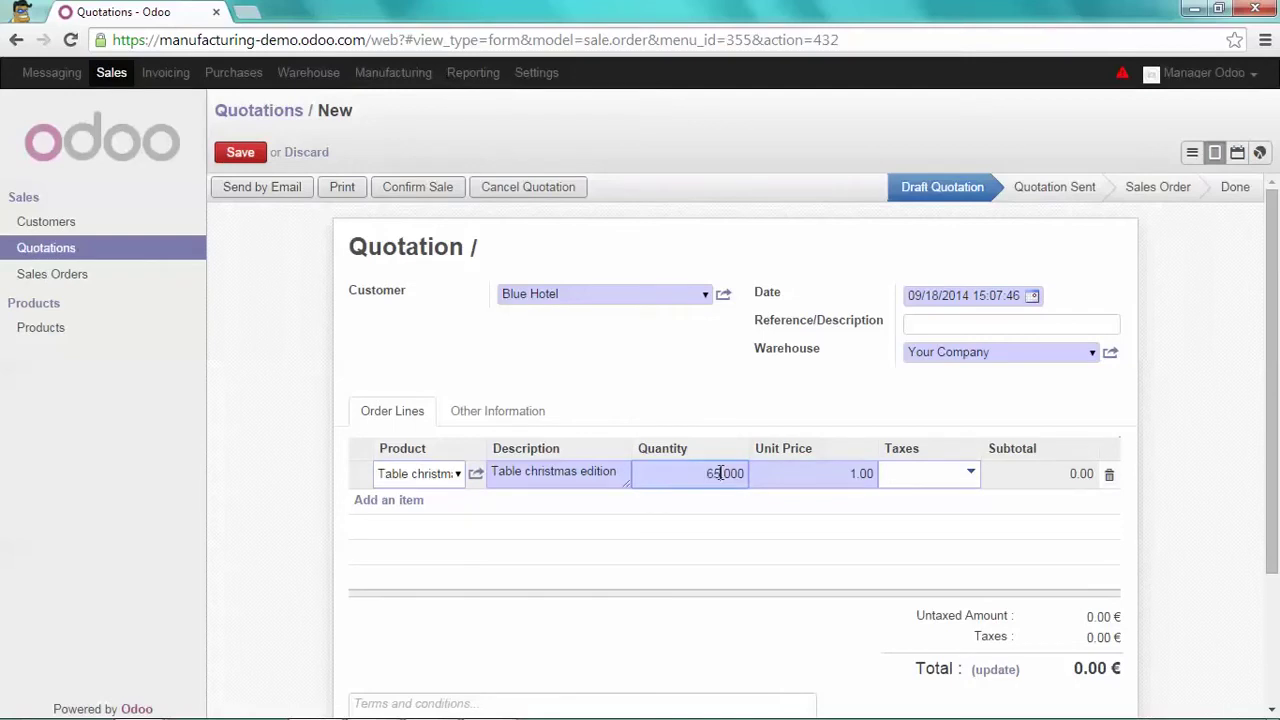
left_click(248, 157)
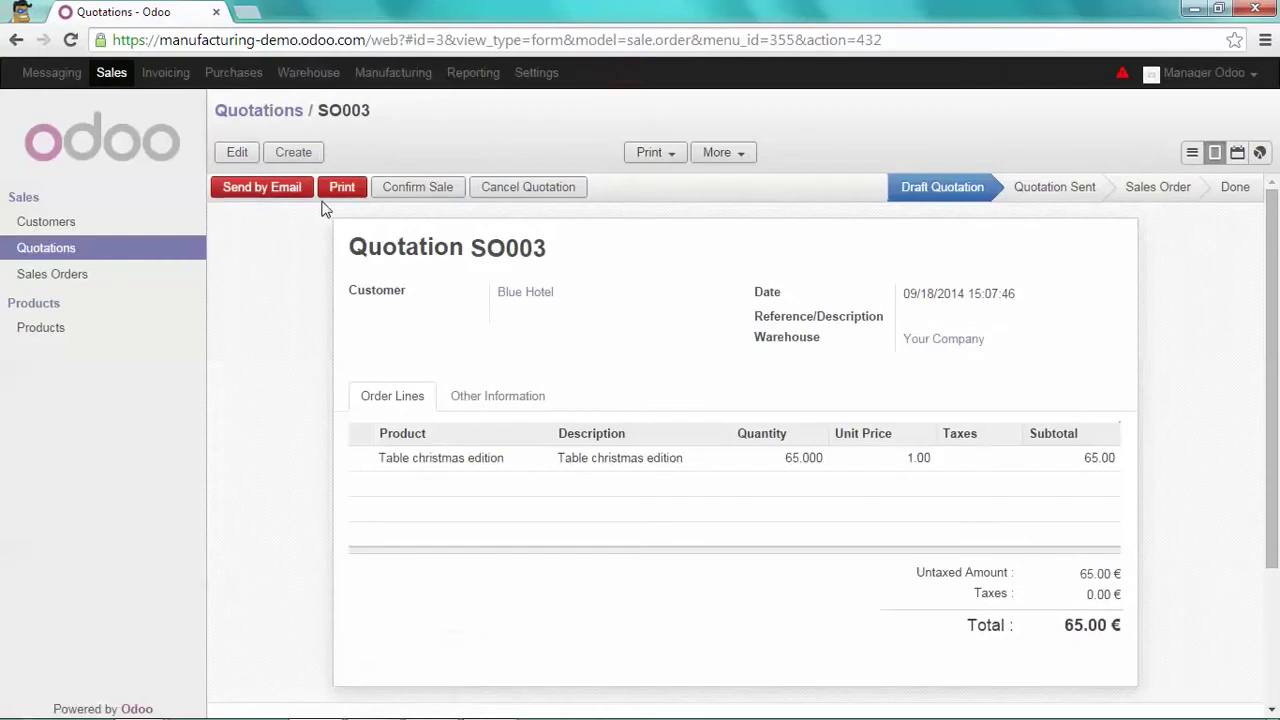
left_click(421, 188)
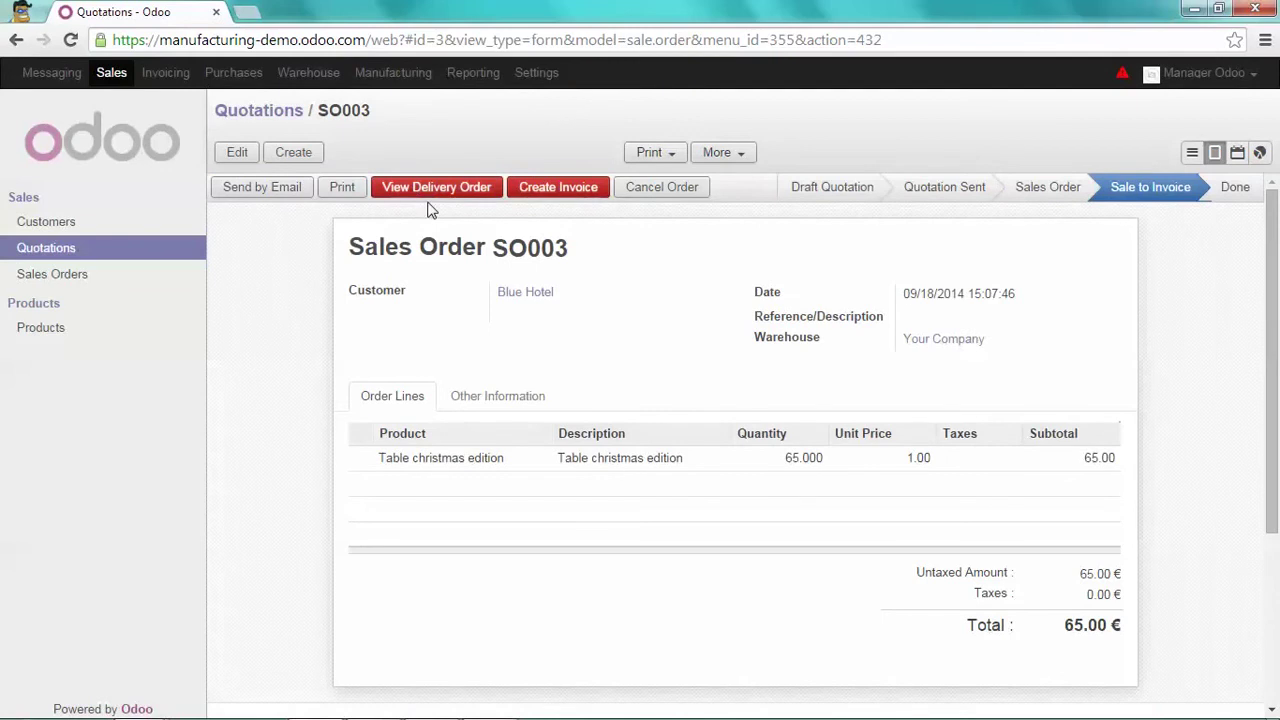
left_click(455, 188)
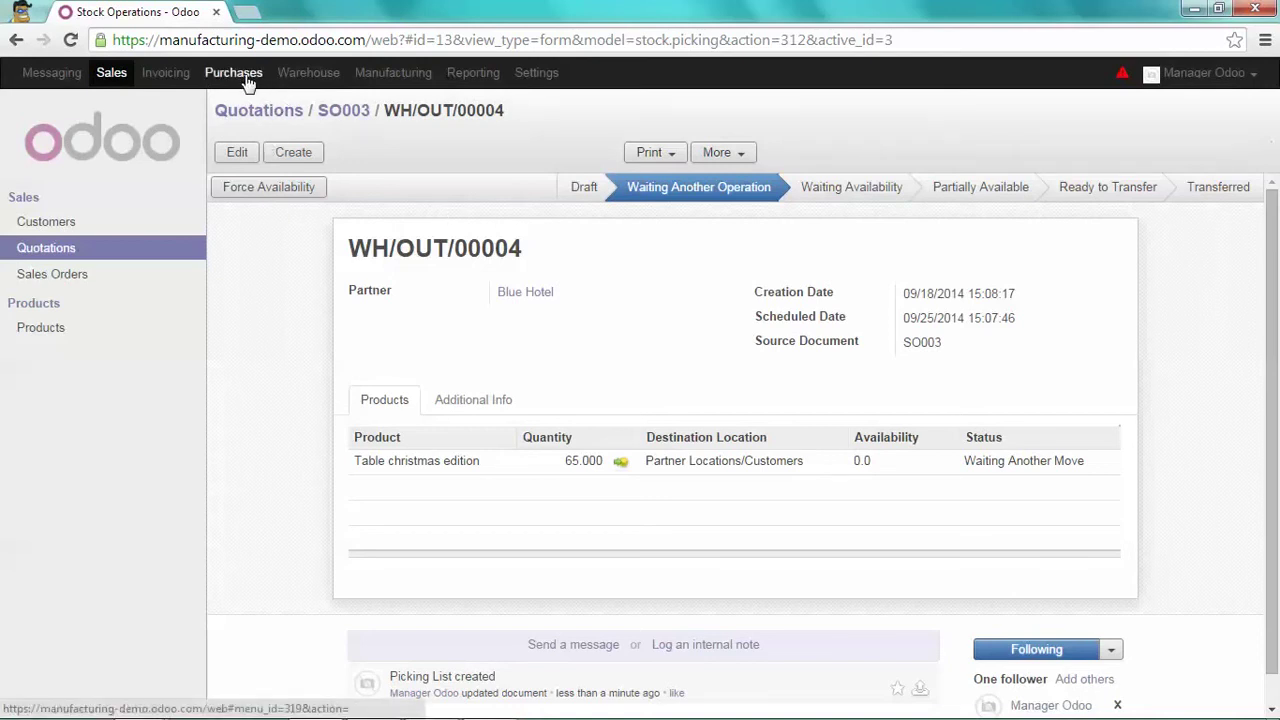
- Launch Run Schedulers from the Warehouse menu and confirm it in the dialog
left_click(300, 80)
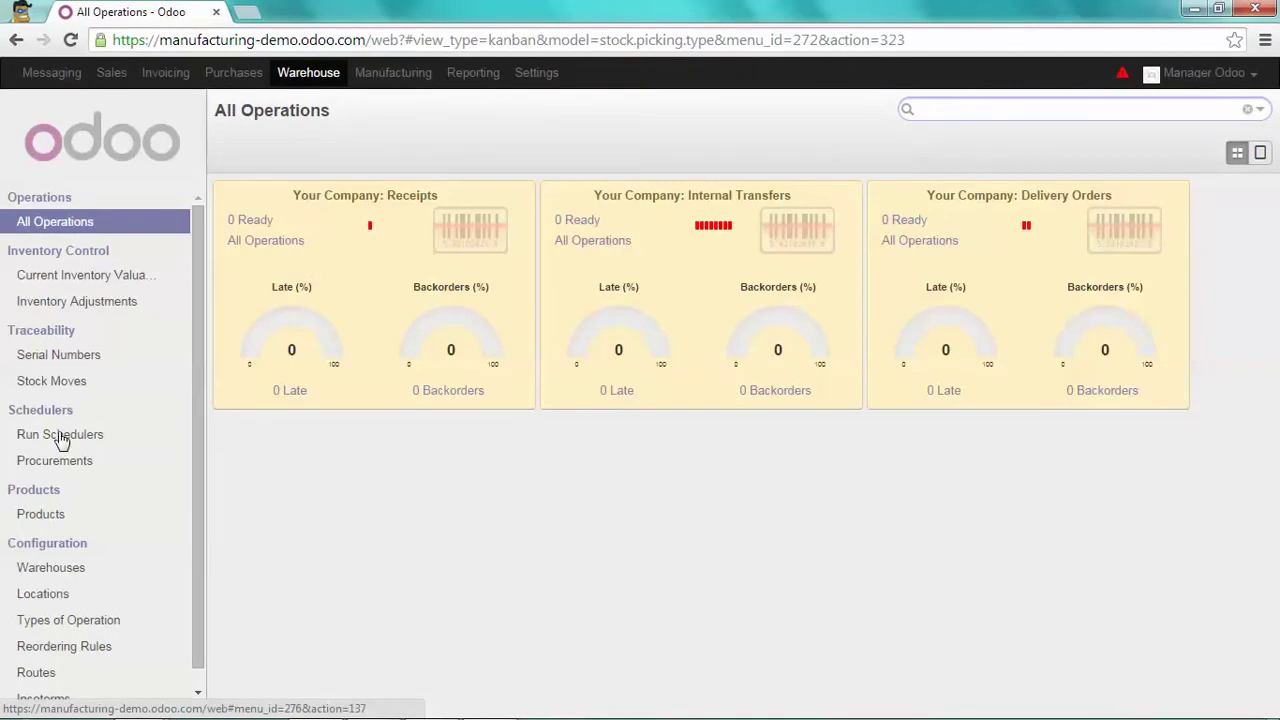
left_click(60, 436)
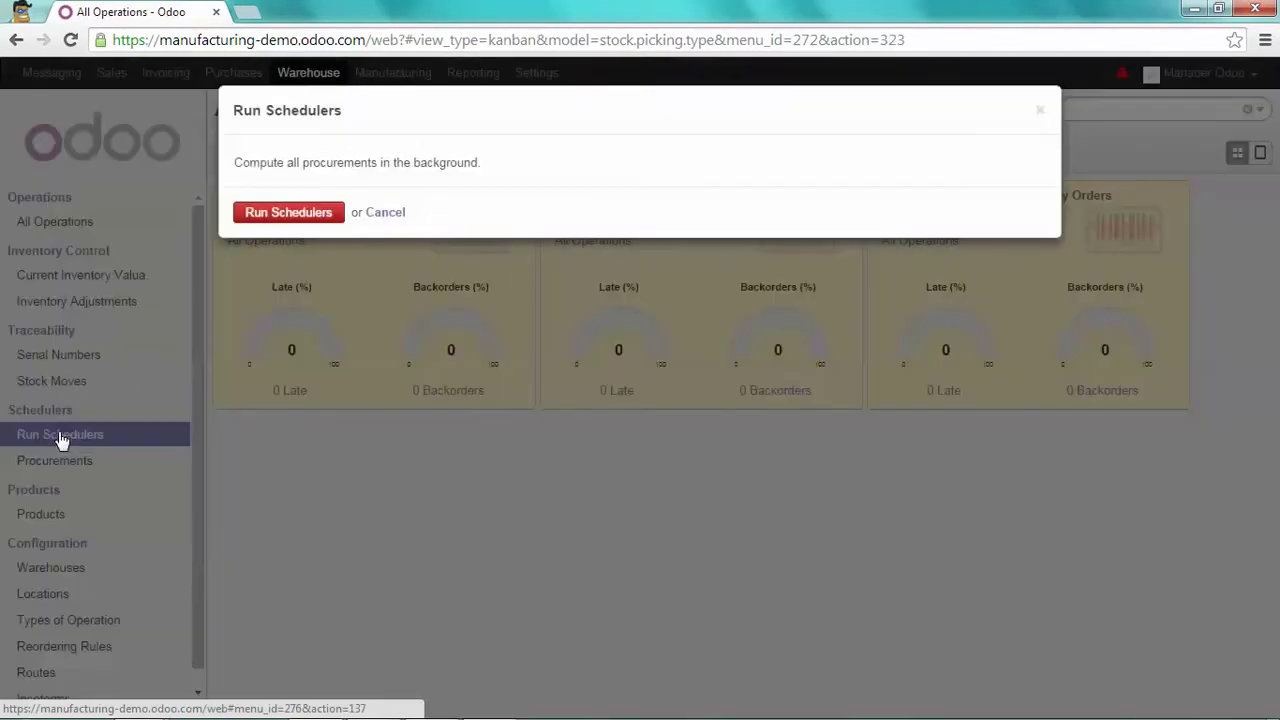
left_click(319, 214)
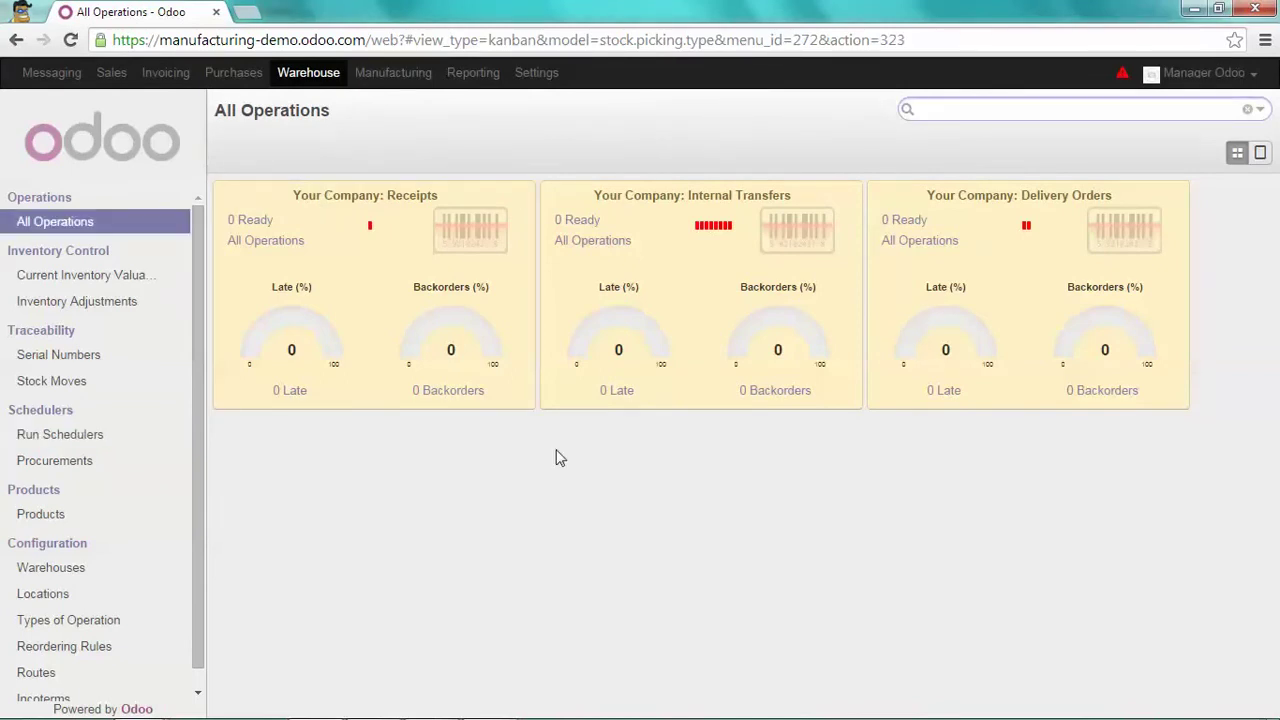
- Open manufacturing order MO00035 for 65 Table christmas edition from the Manufacturing Orders list
left_click(404, 83)
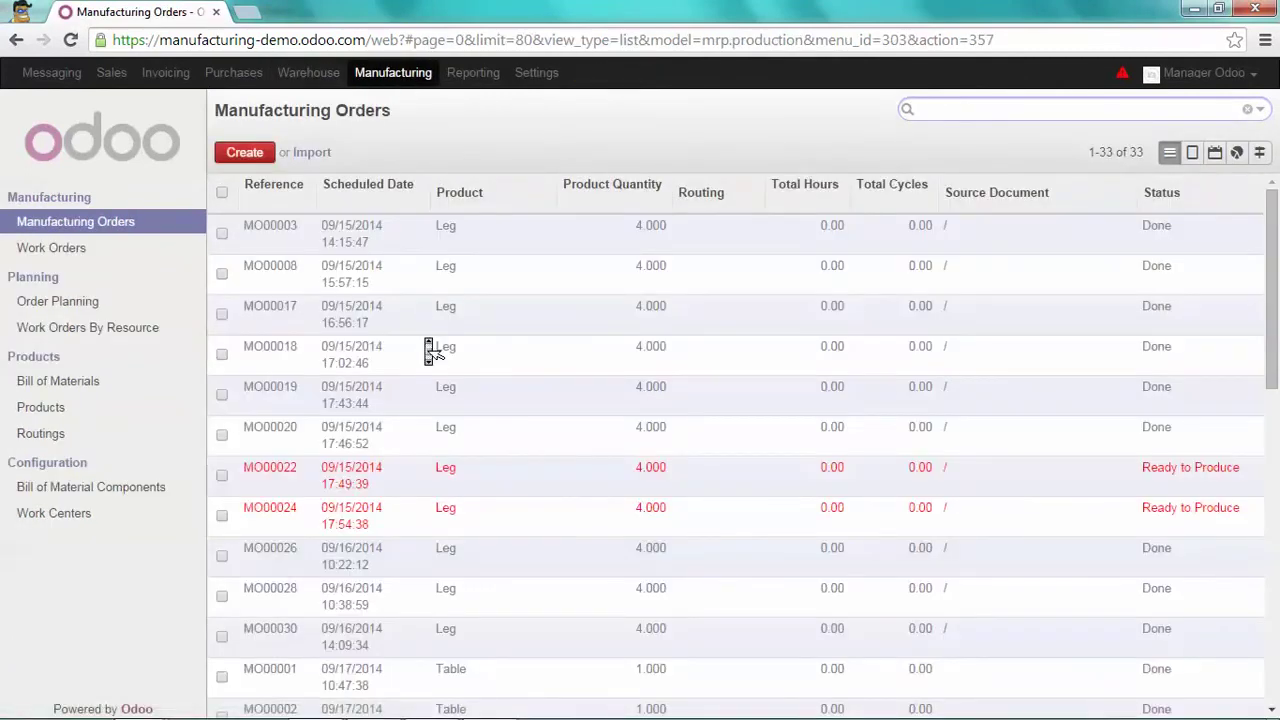
scroll(430, 350, "down", 5)
scroll(429, 350, "down", 4)
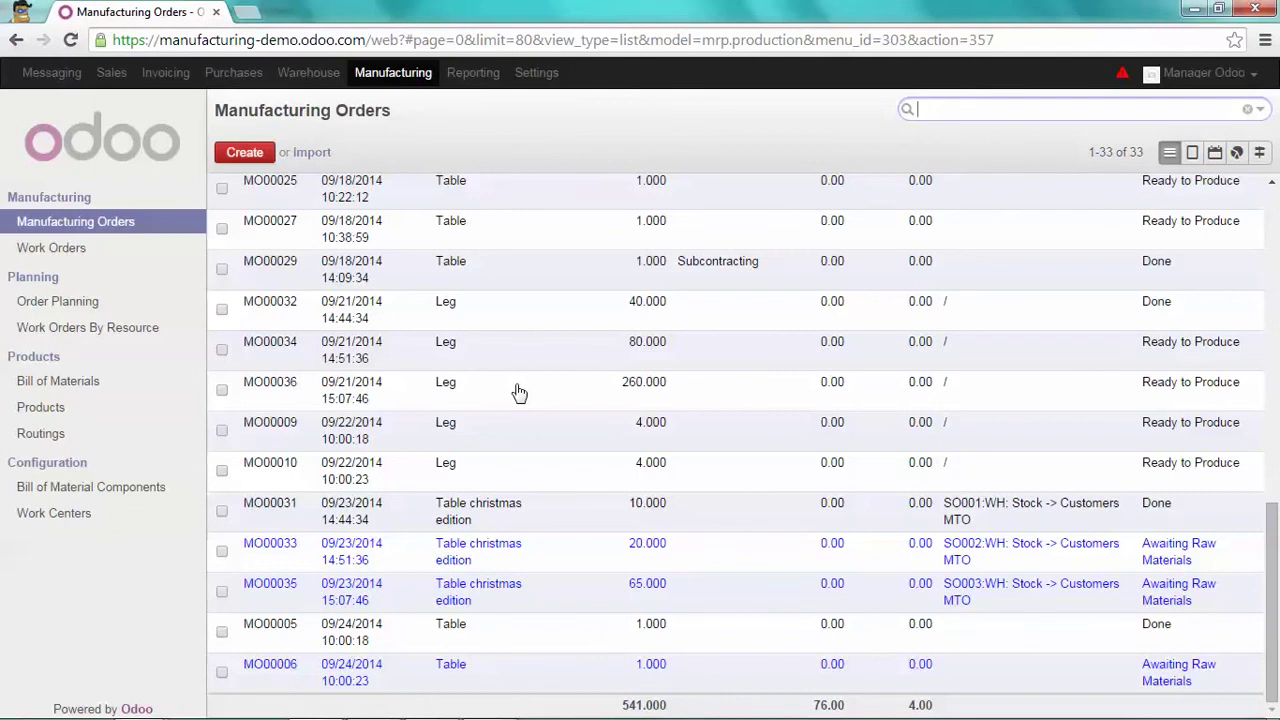
left_click(503, 593)
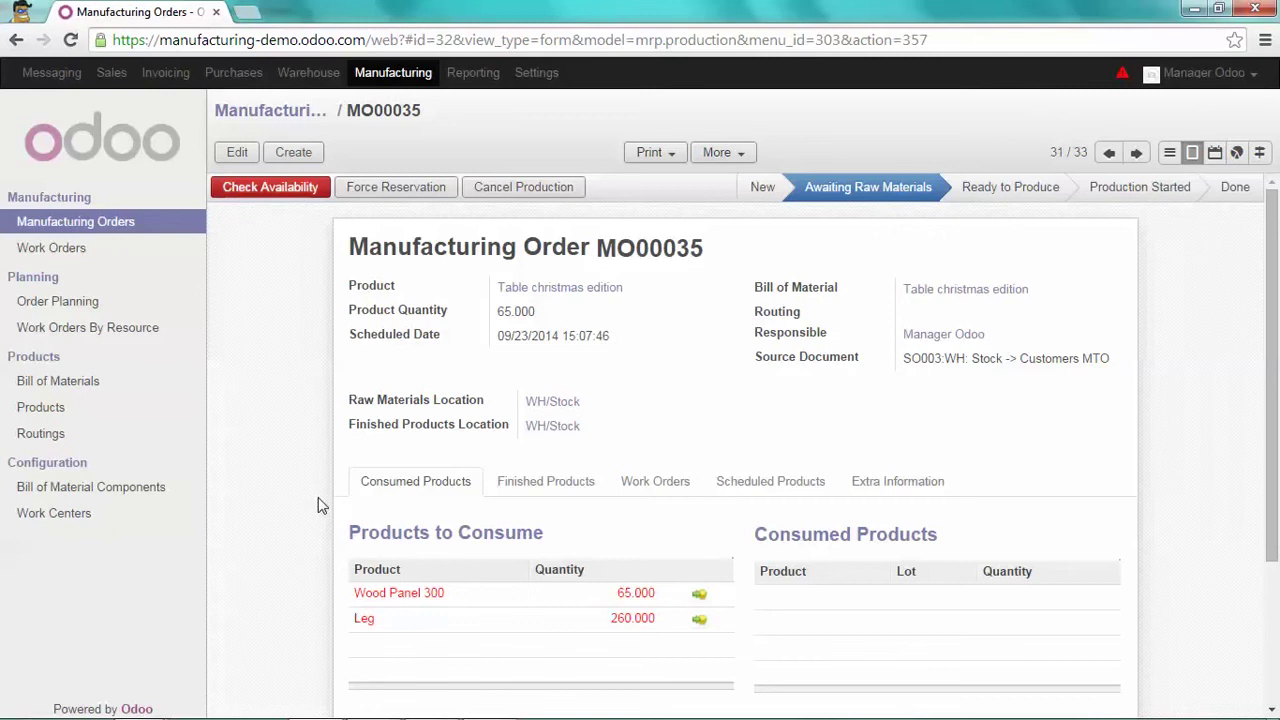
- Open draft request PO00002 for 105 Wood Panel 300 from Requests for Quotation
left_click(234, 76)
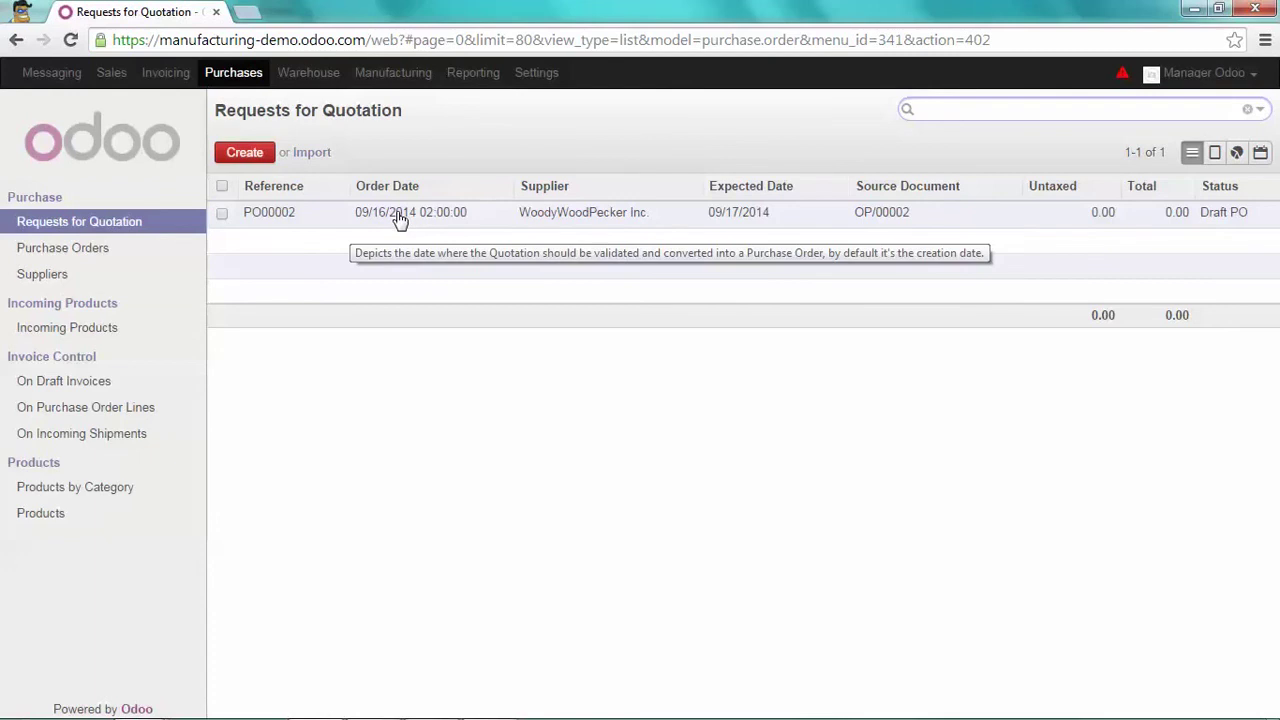
left_click(399, 218)
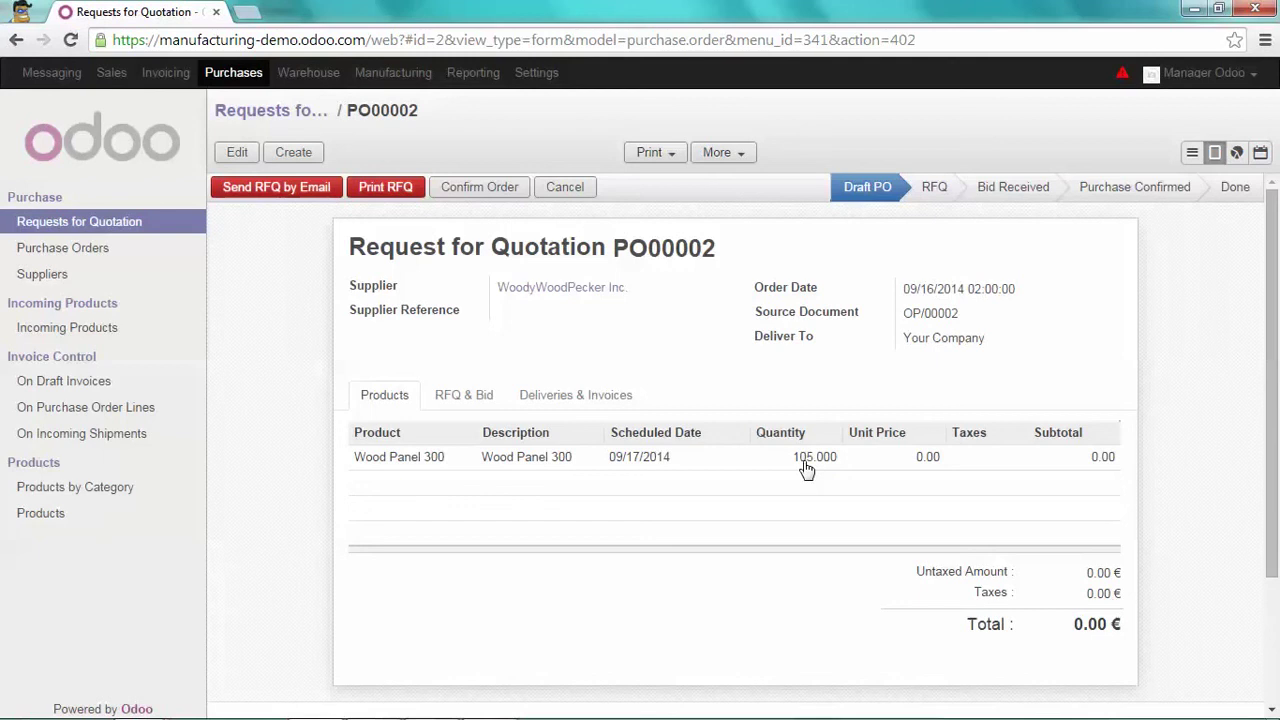
- Check Wood Panel 300's stock figures and reordering rule OP/00002, then return to Requests for Quotation
left_click(52, 520)
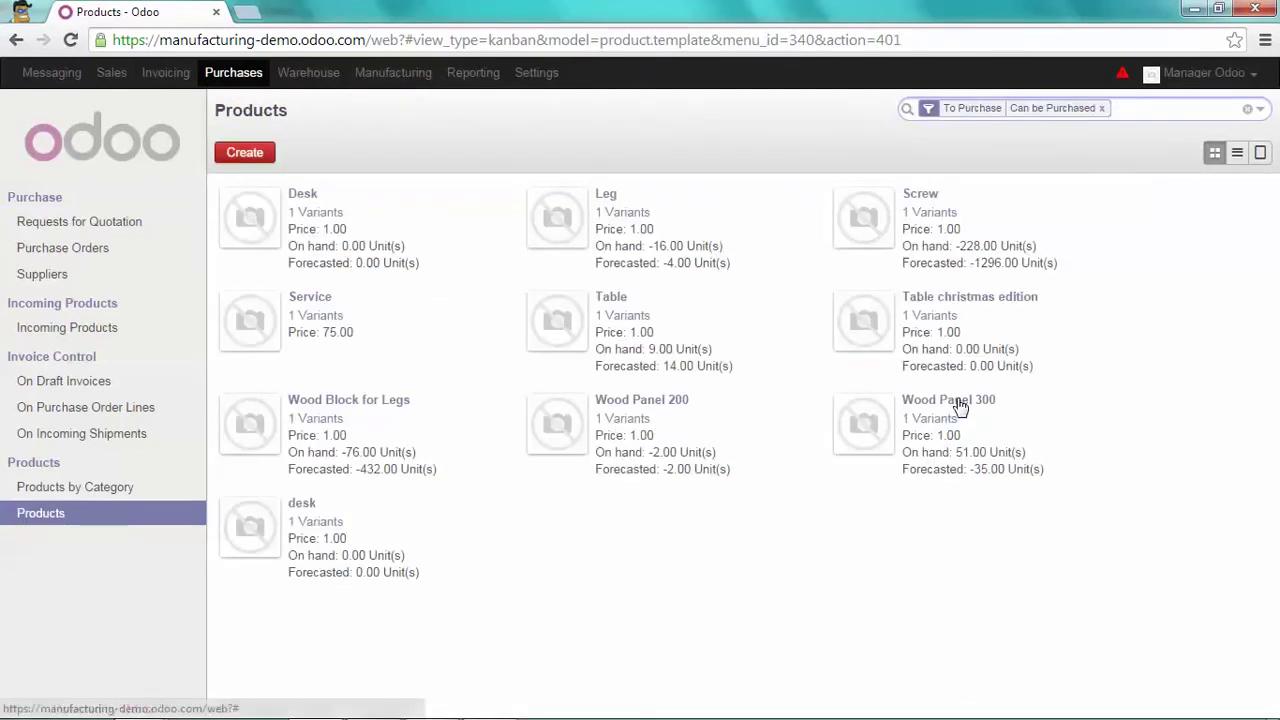
left_click(958, 404)
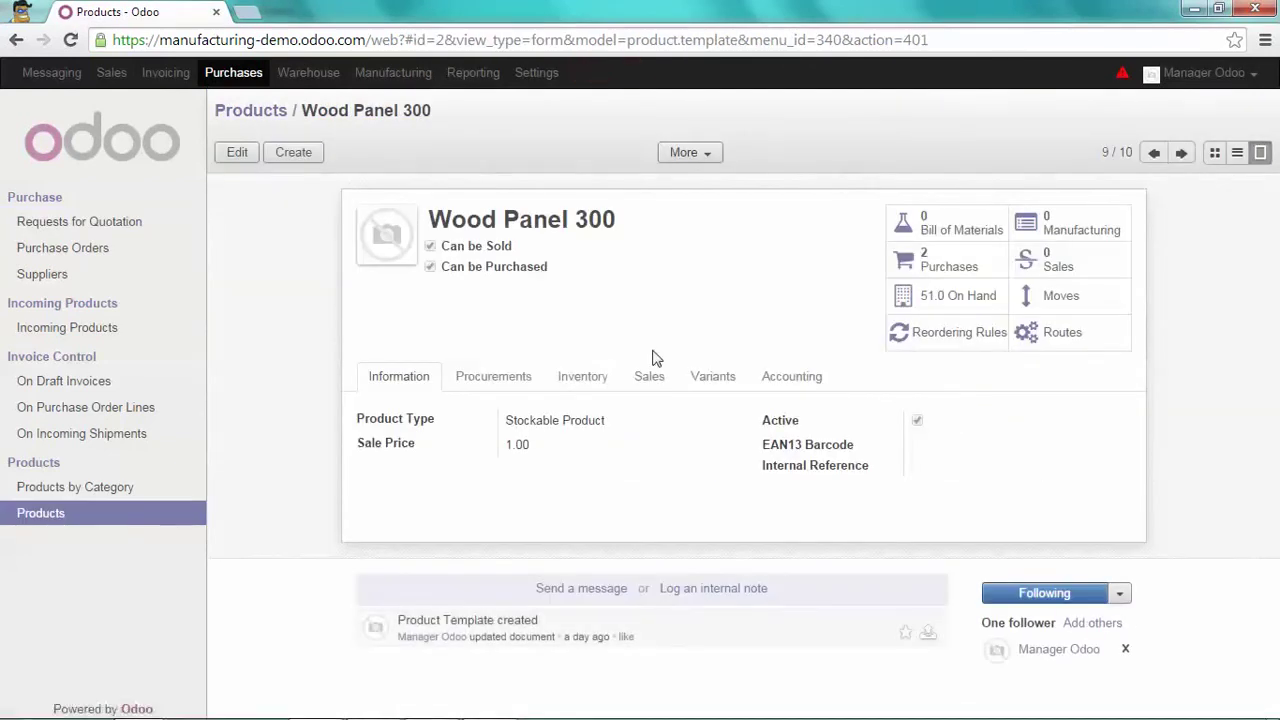
left_click(593, 386)
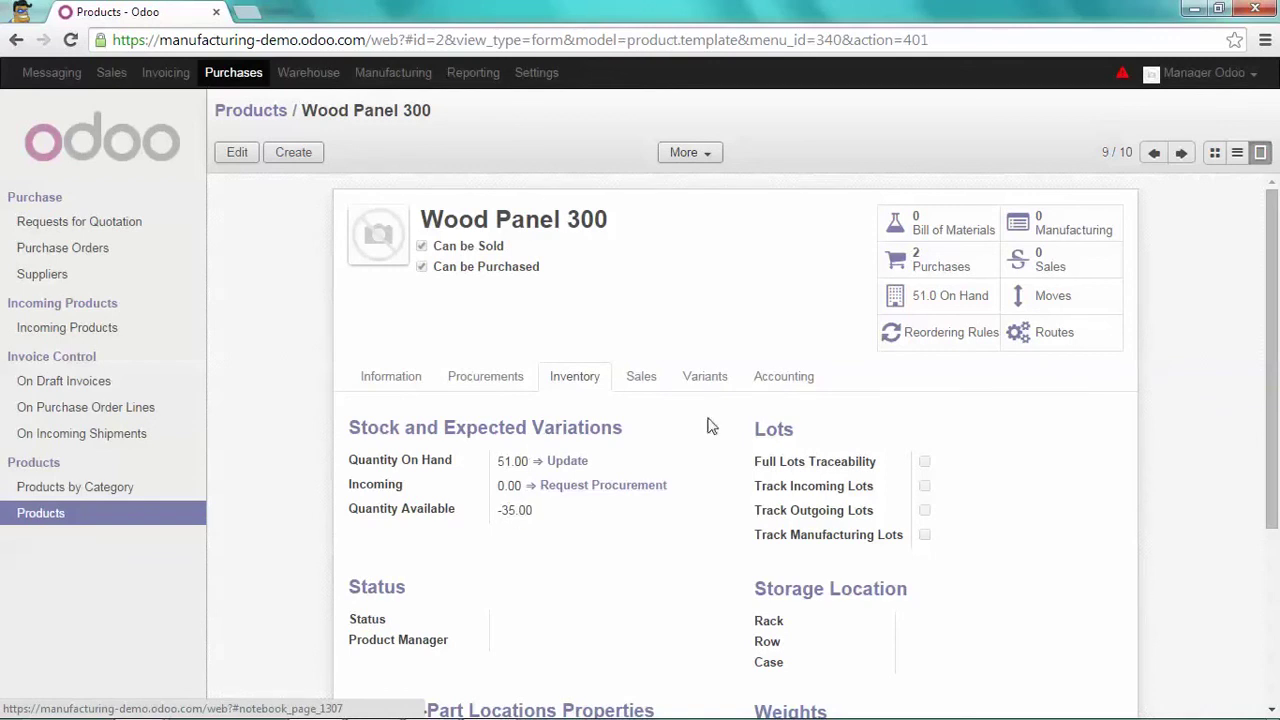
left_click(933, 336)
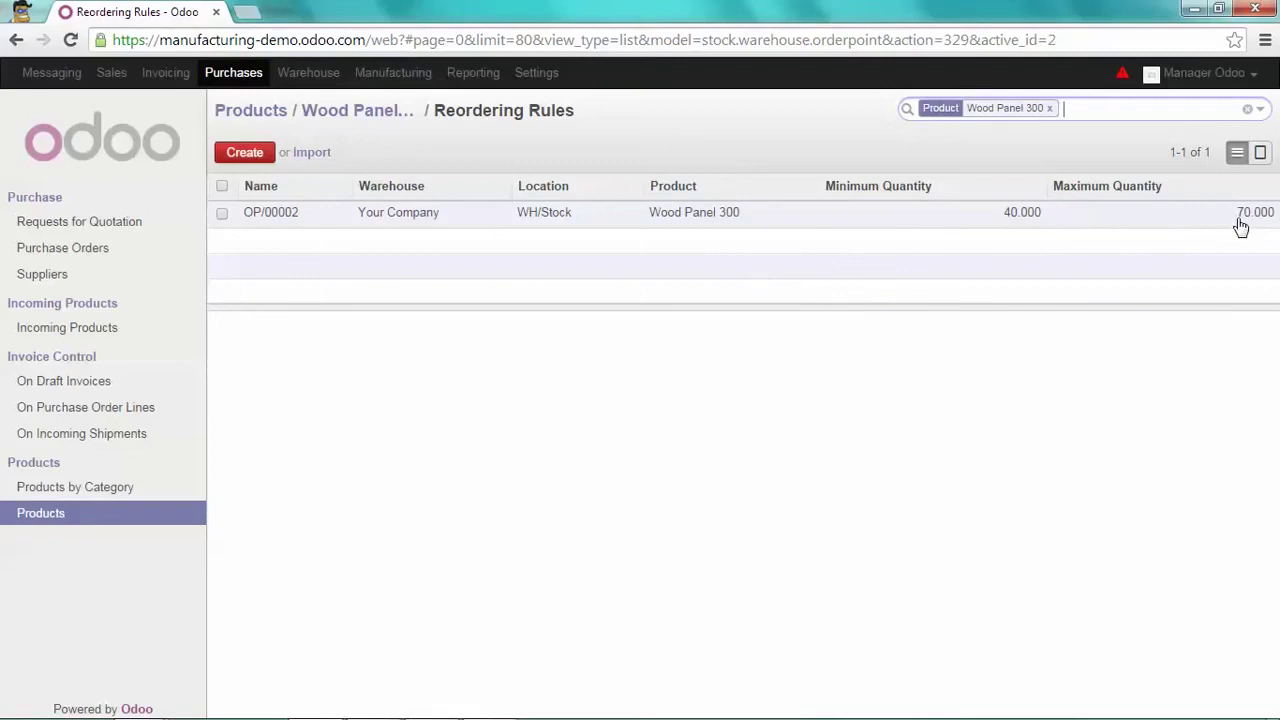
mouse_move(1240, 220)
mouse_move(1194, 222)
left_click(96, 228)
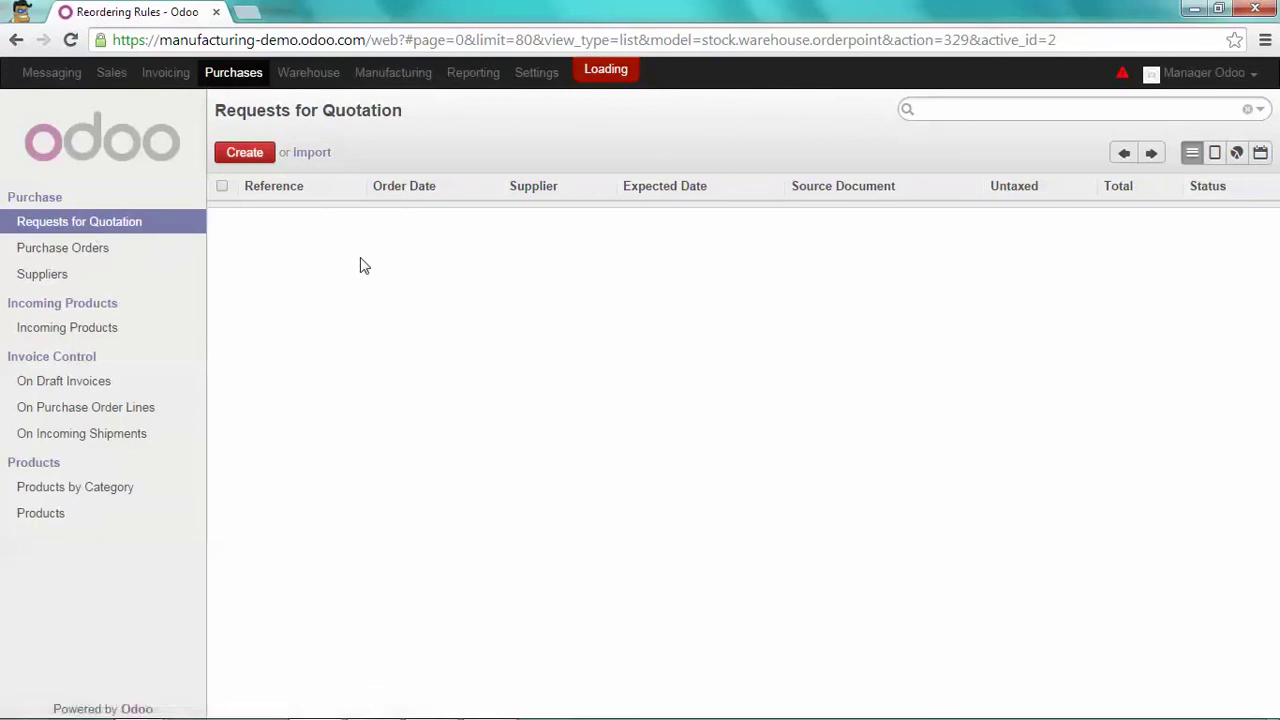
- Confirm PO00002 and transfer receipt WH/IN/00002 of 105 Wood Panel 300 into WH/Stock
left_click(567, 220)
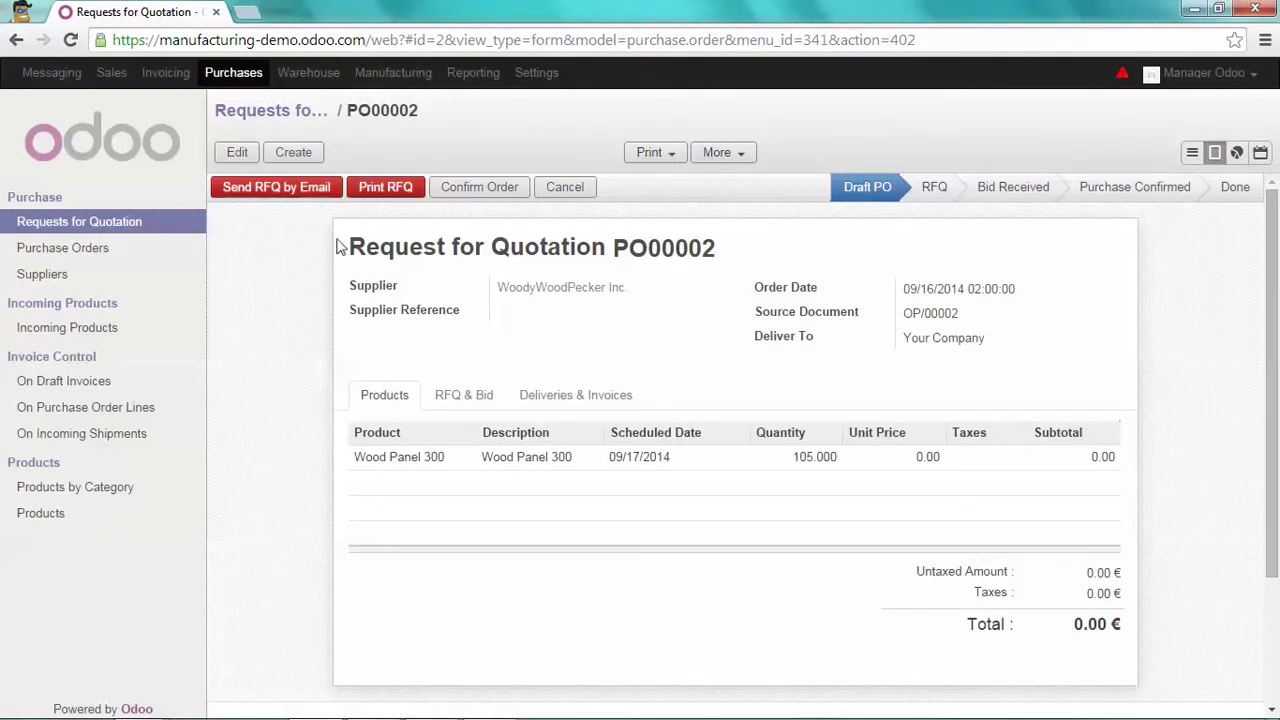
left_click(497, 190)
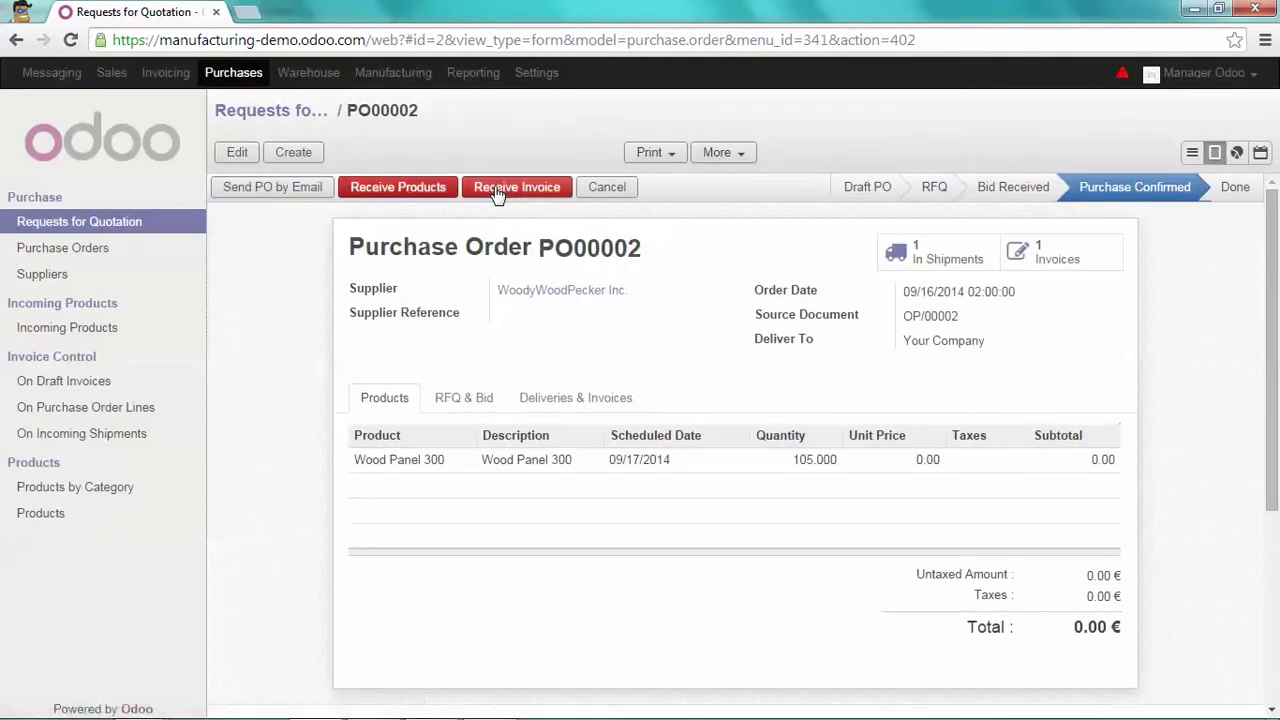
left_click(410, 193)
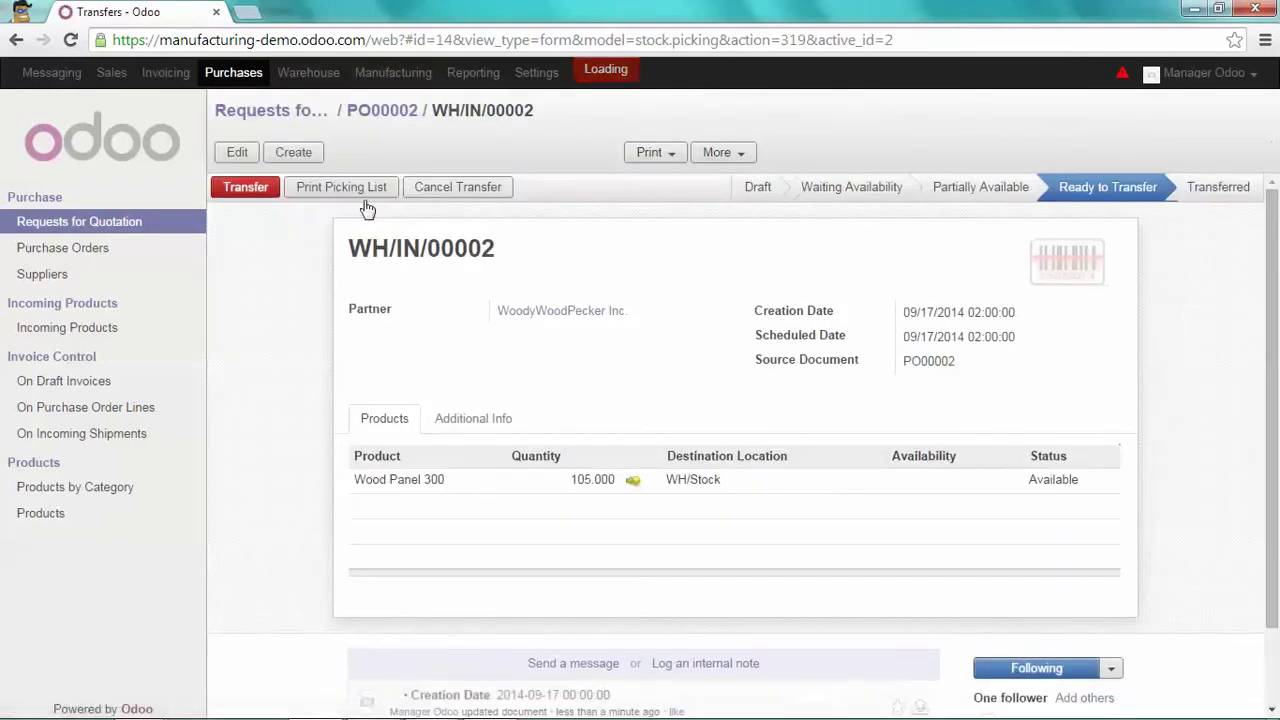
left_click(246, 189)
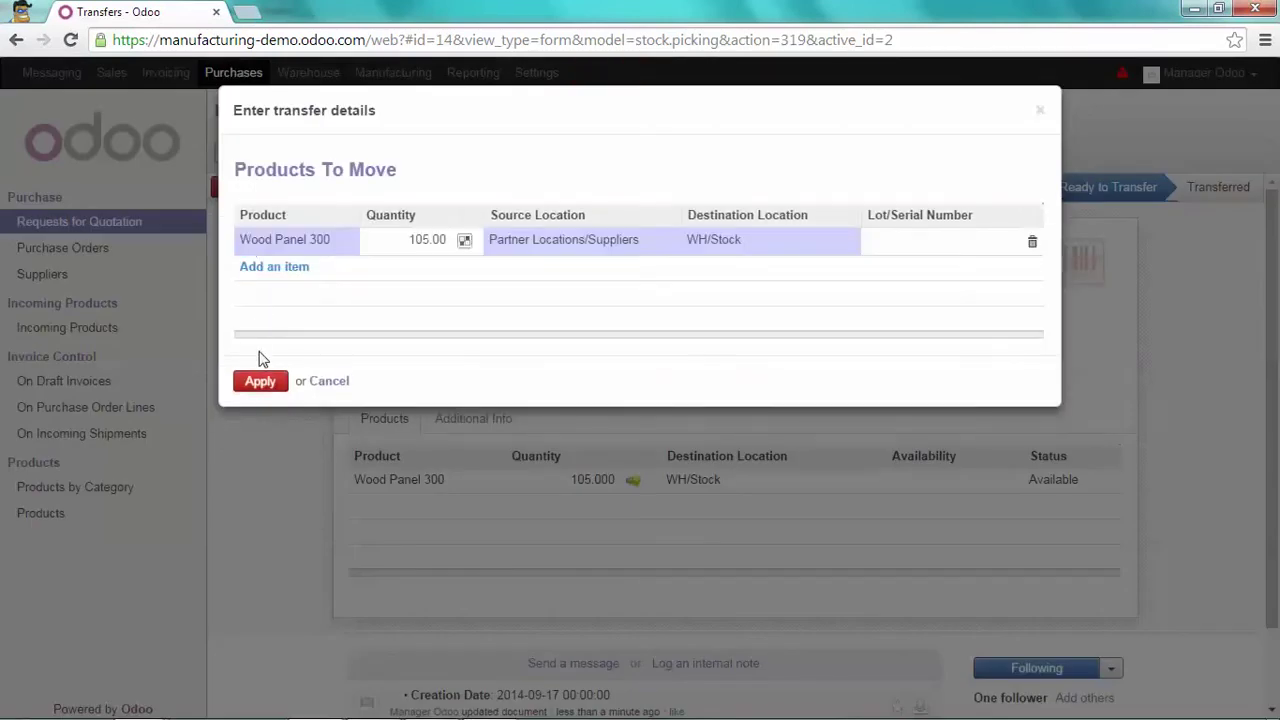
left_click(262, 384)
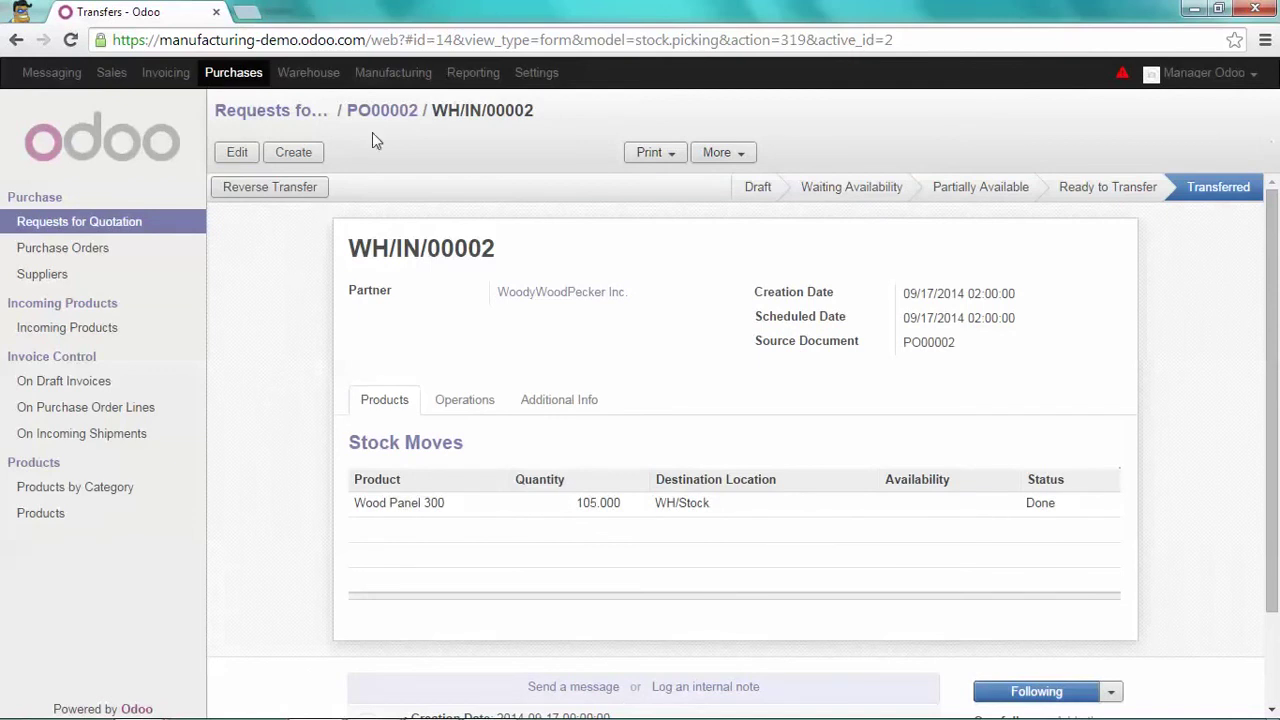
- Open manufacturing order MO00036 for 260 Legs from the manufacturing orders list
left_click(421, 85)
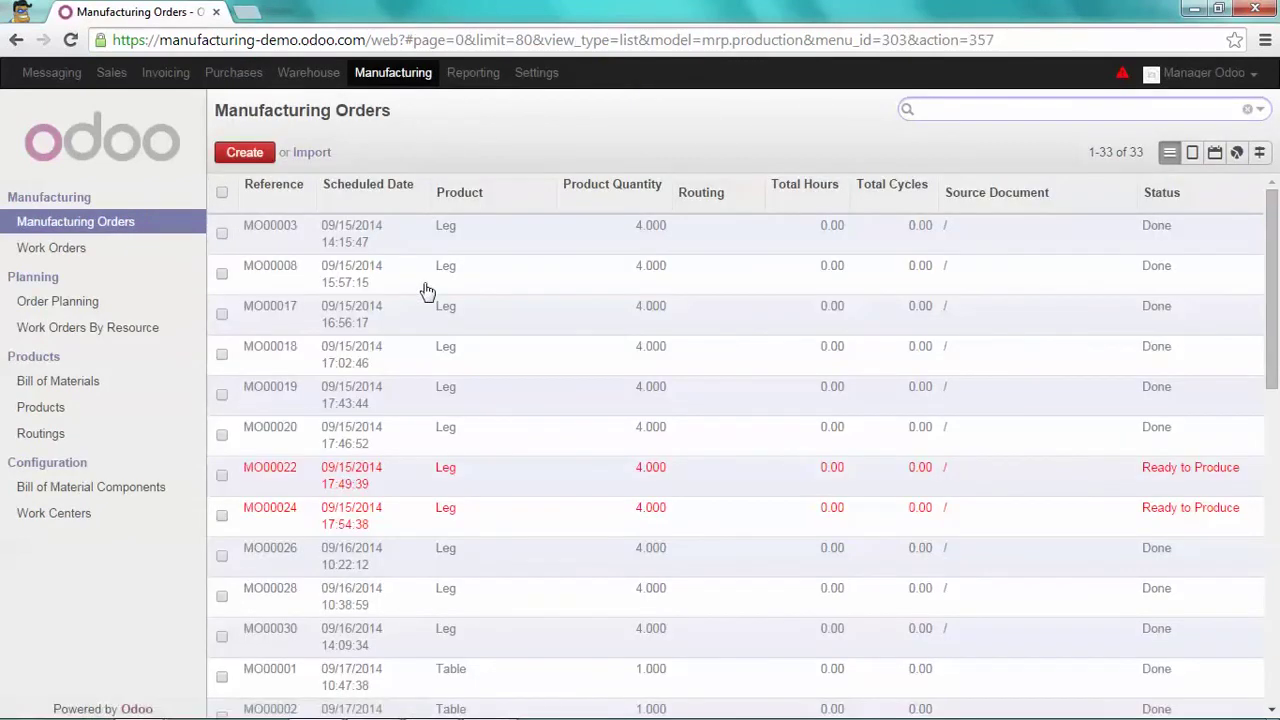
scroll(426, 290, "down", 5)
scroll(427, 291, "down", 5)
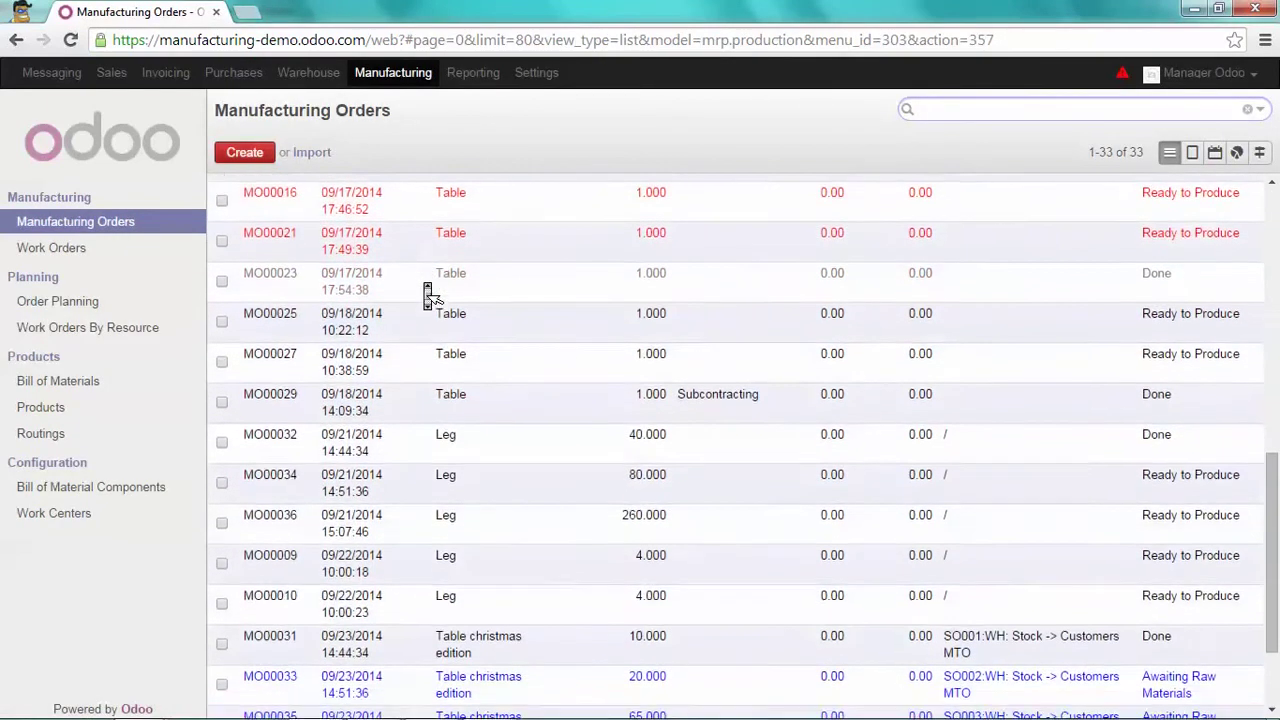
scroll(427, 294, "down", 2)
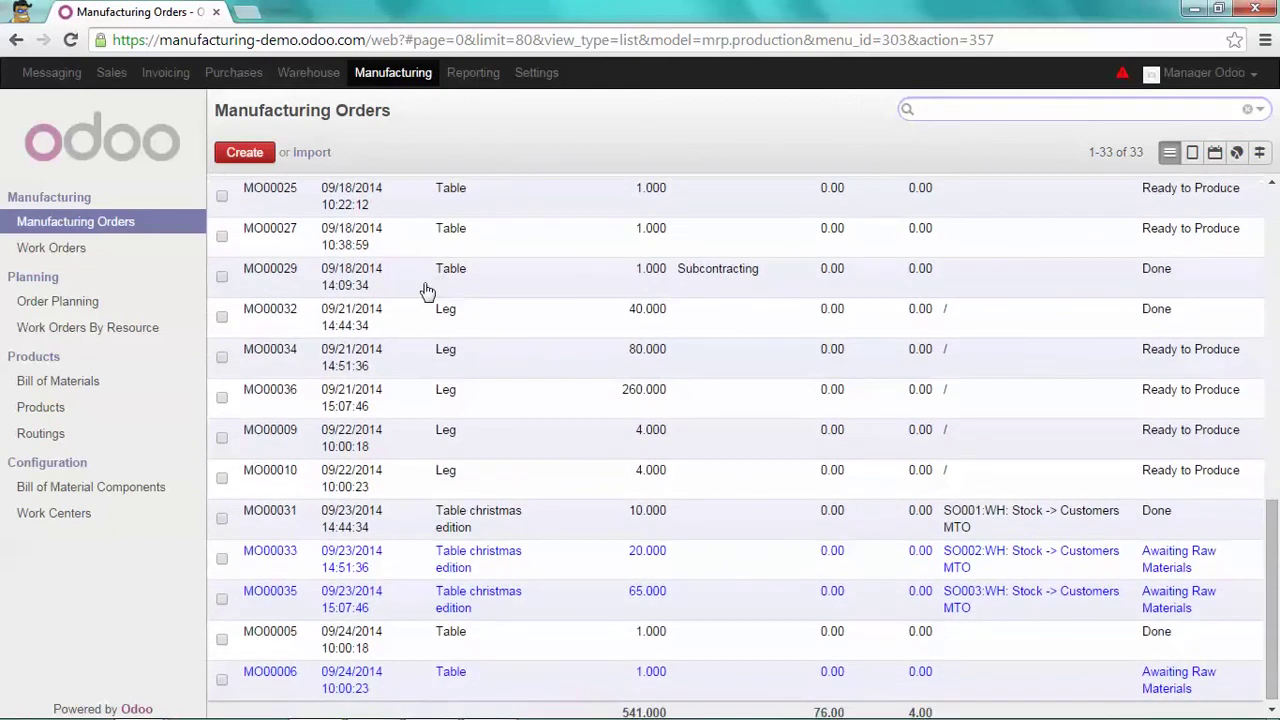
scroll(427, 294, "down", 1)
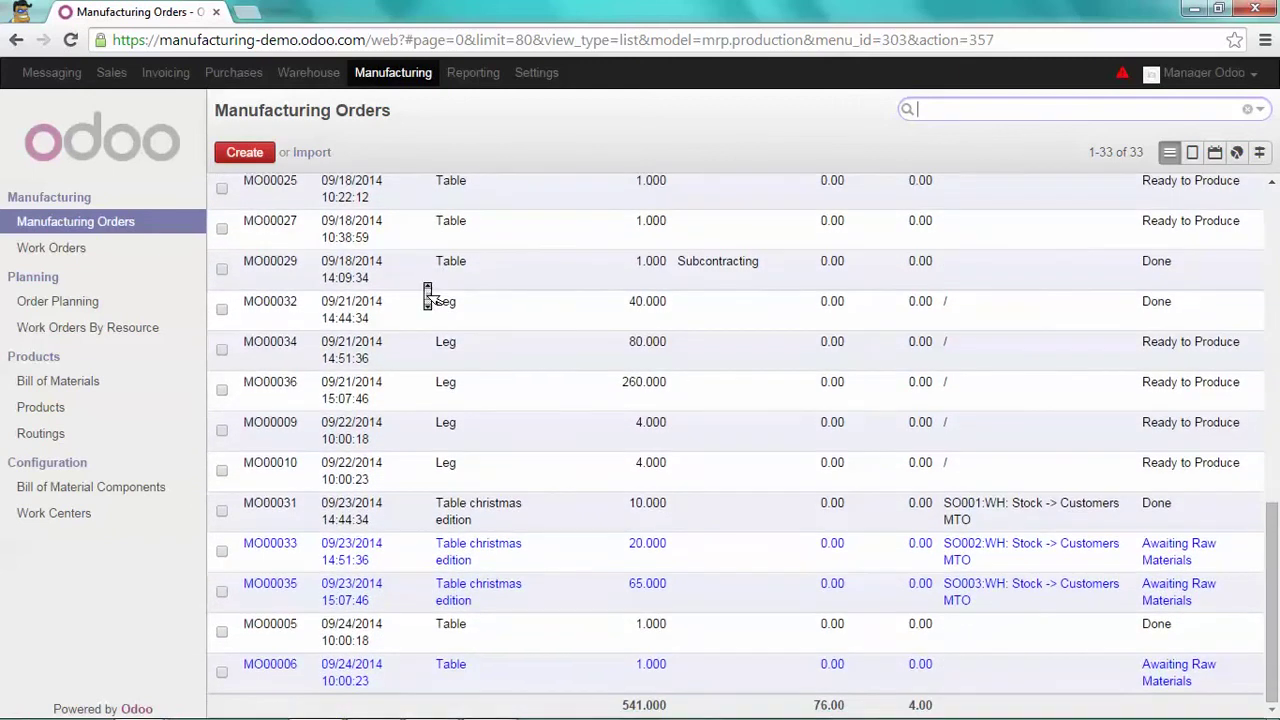
left_click(455, 397)
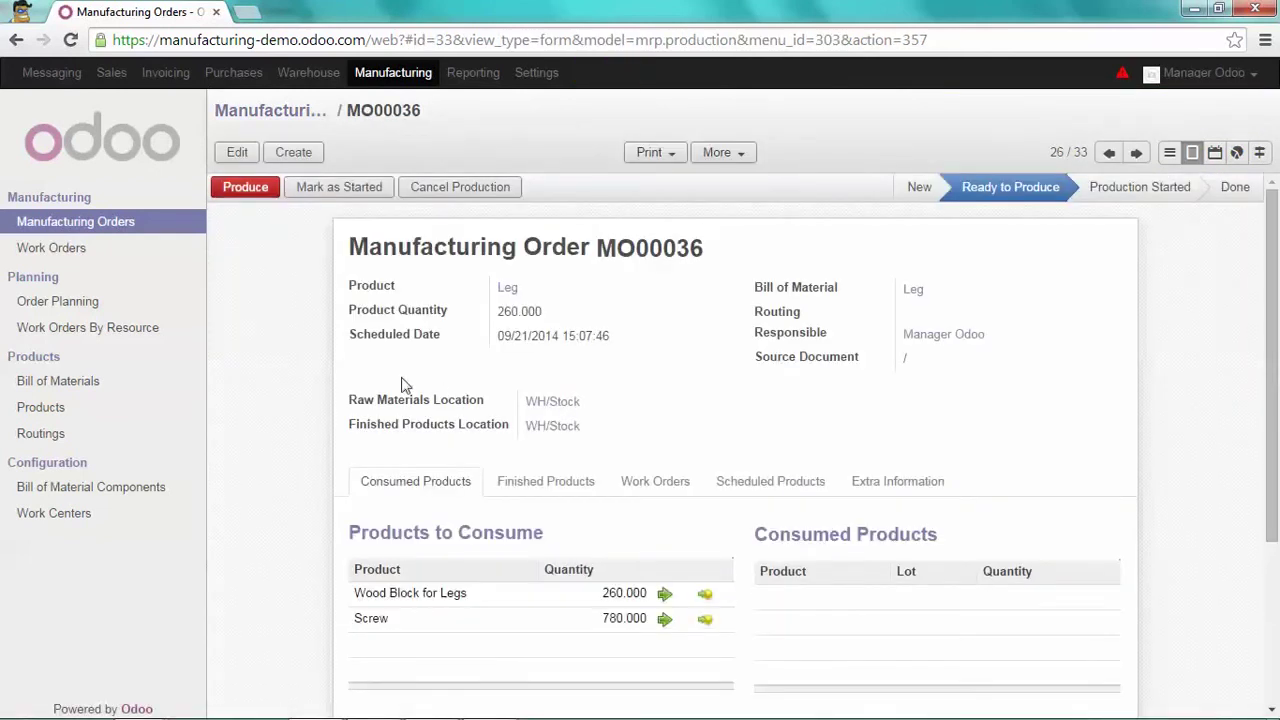
- Produce the 260 Legs, consuming 260 Wood Block for Legs and 780 Screws, then return to the list
left_click(245, 188)
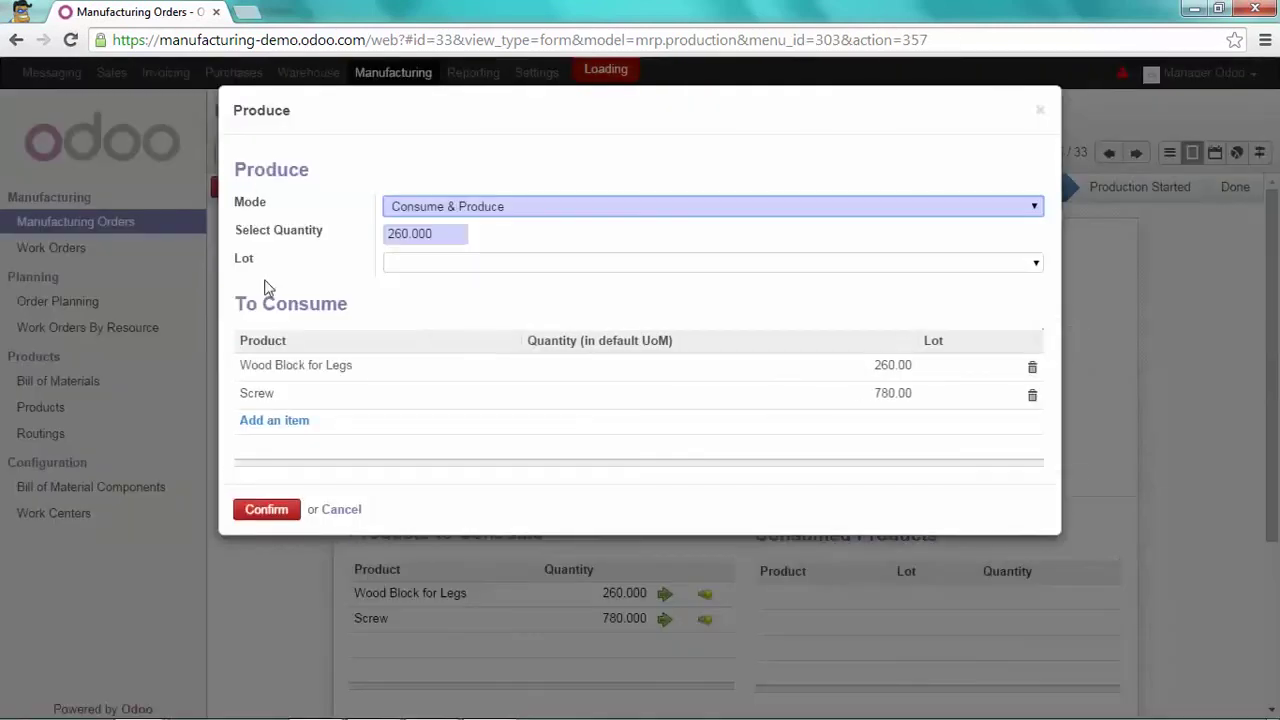
left_click(272, 512)
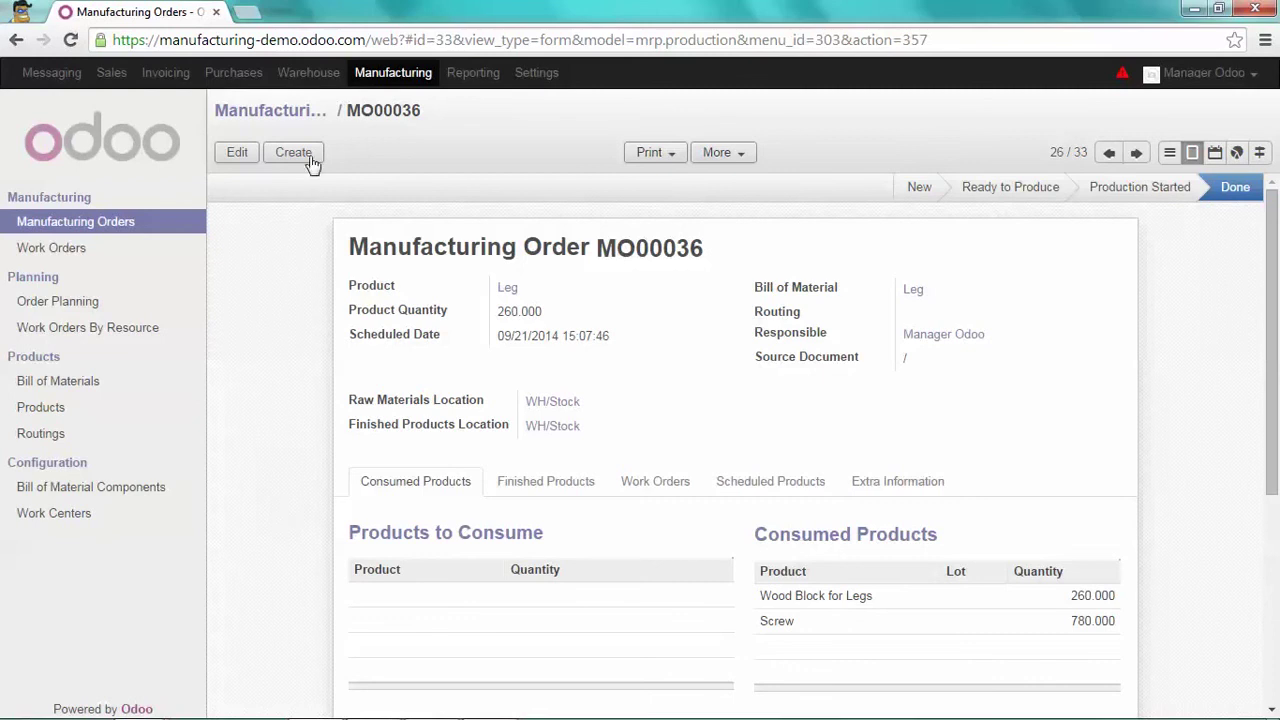
left_click(297, 111)
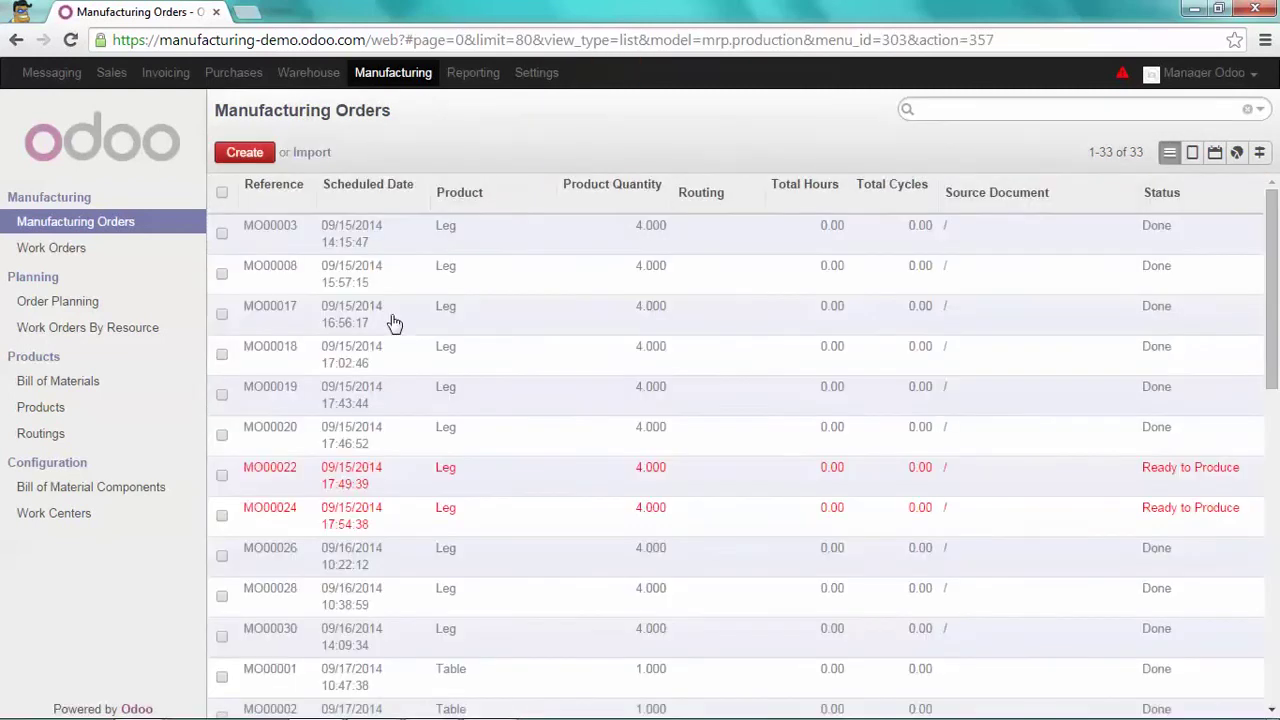
scroll(391, 320, "down", 8)
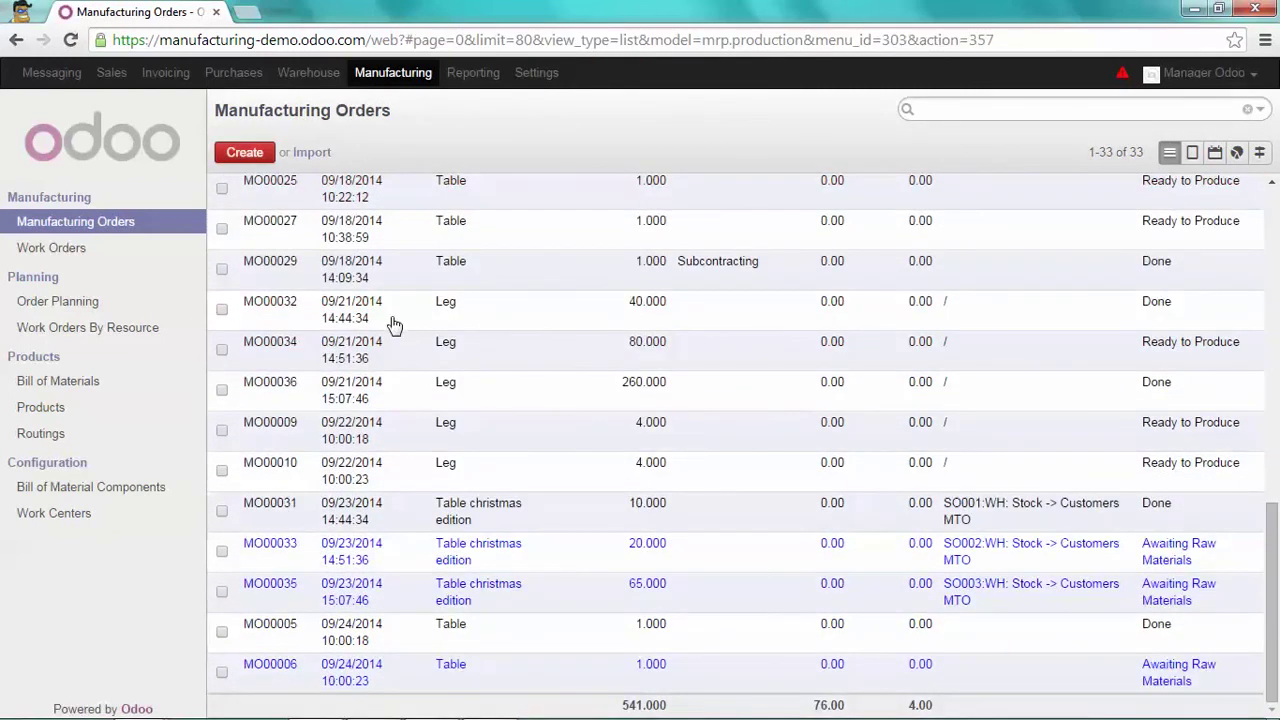
- Reserve 65 Wood Panel 300 and 260 Legs for MO00035, then produce its 65 Table christmas edition
left_click(360, 600)
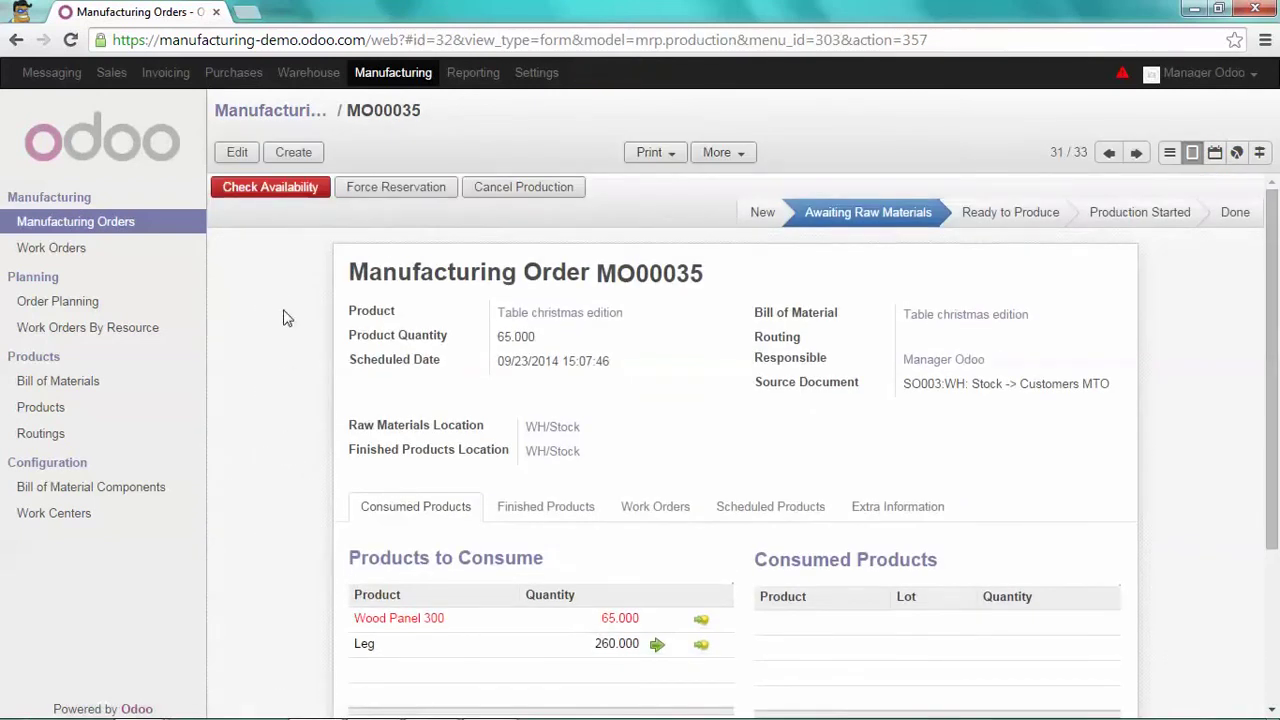
left_click(300, 190)
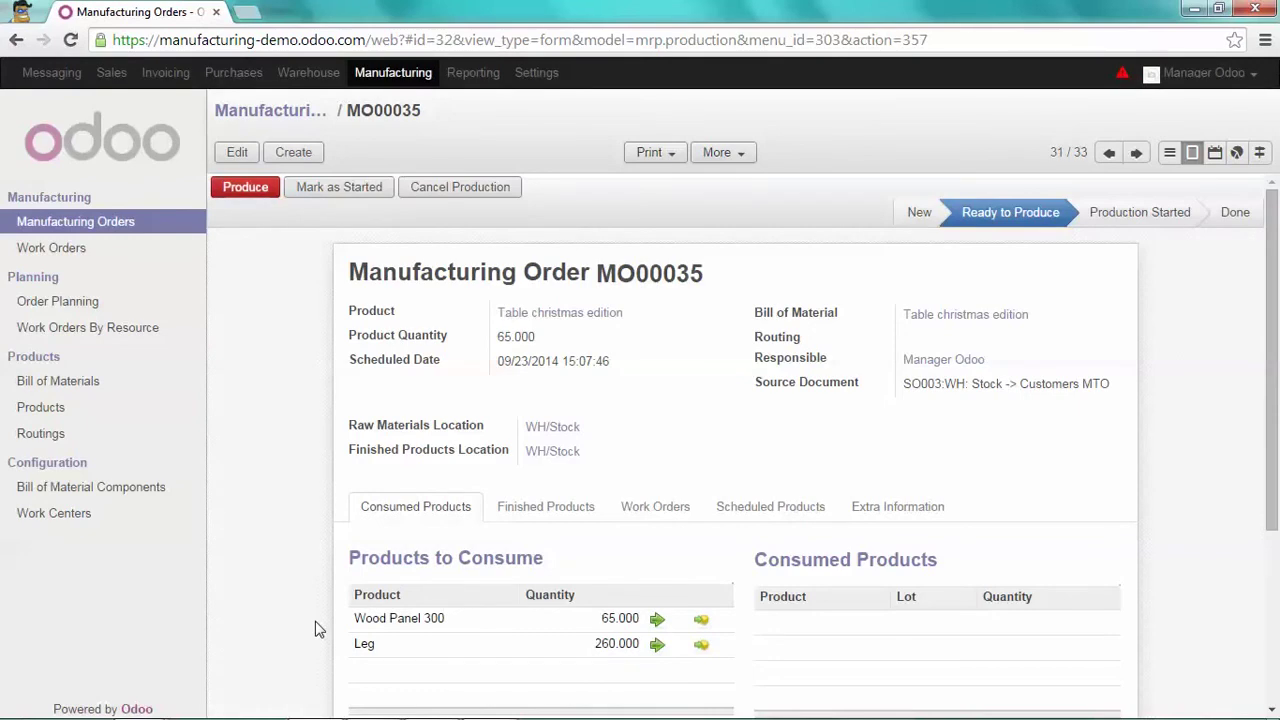
left_click(246, 188)
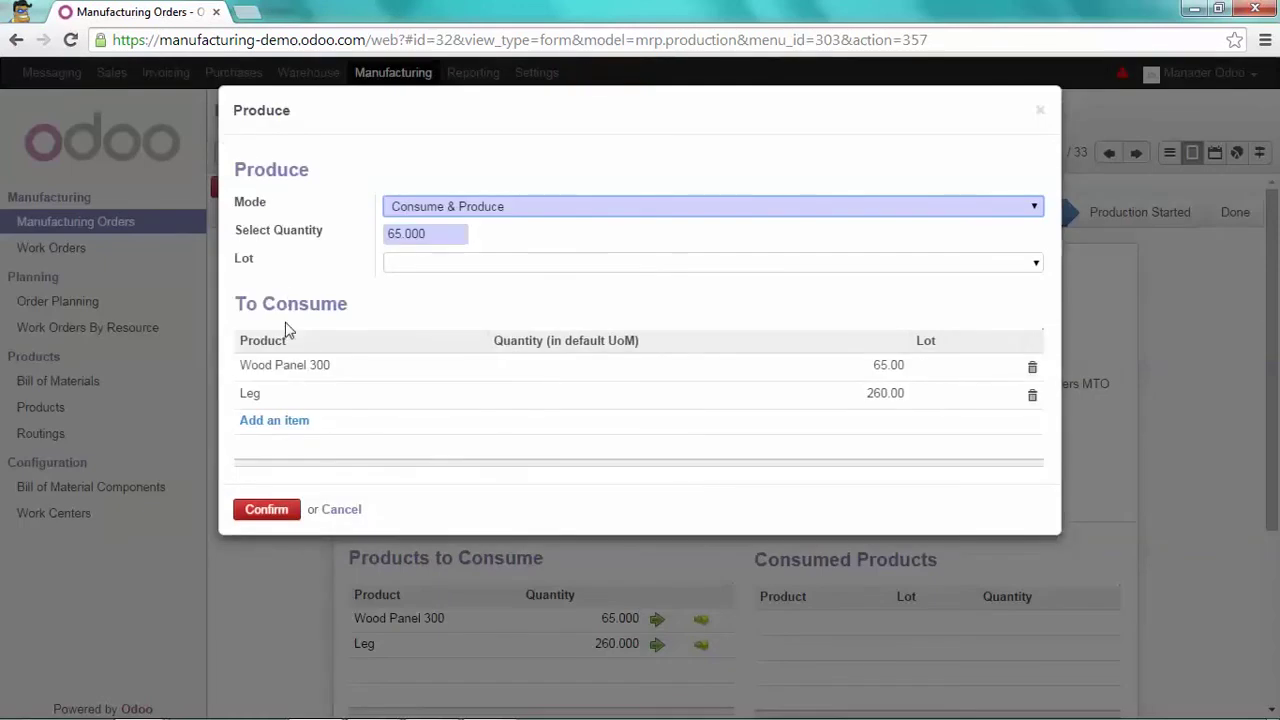
left_click(277, 514)
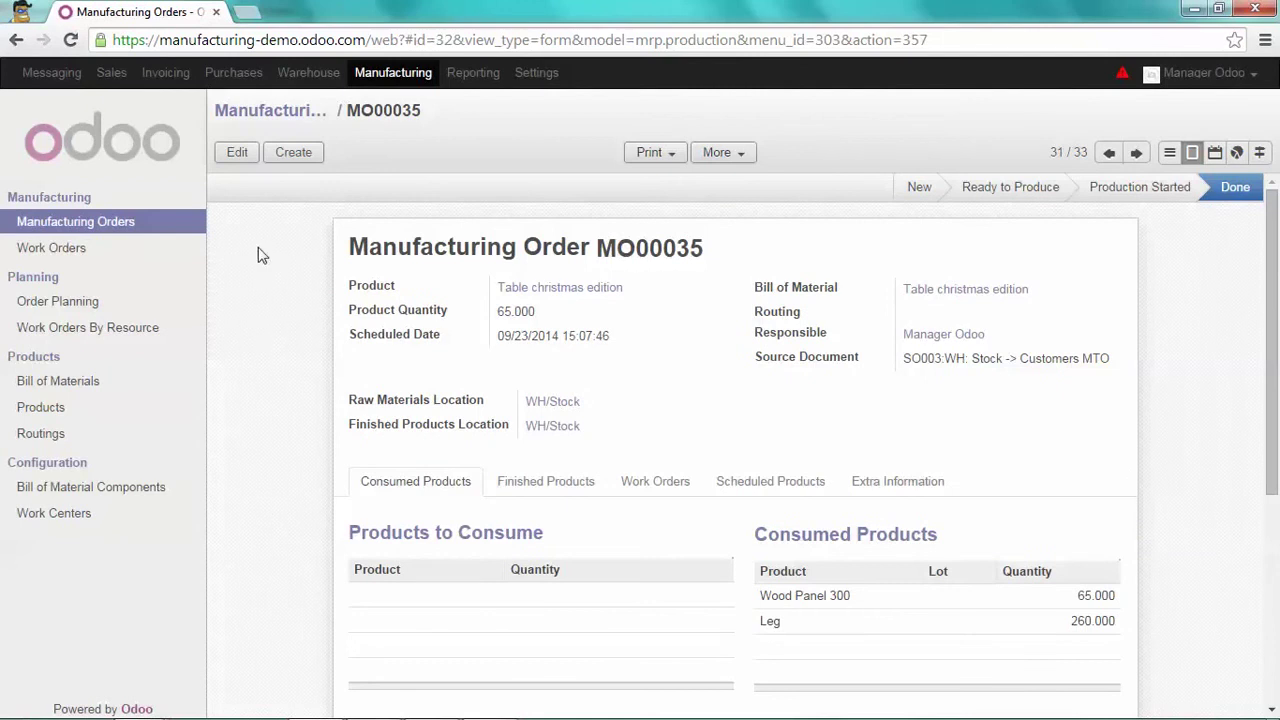
- Transfer delivery WH/OUT/00004 of SO003, sending 65 Table christmas edition from WH/Stock to Blue Hotel
left_click(111, 73)
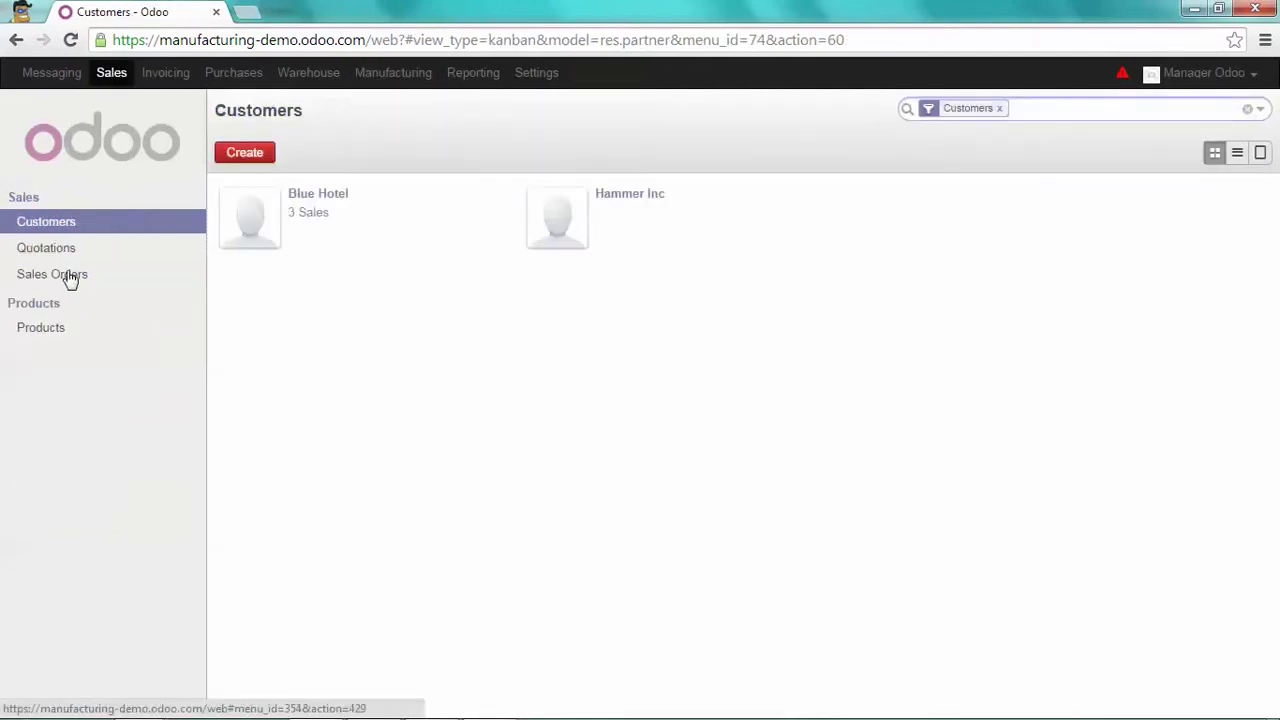
left_click(70, 280)
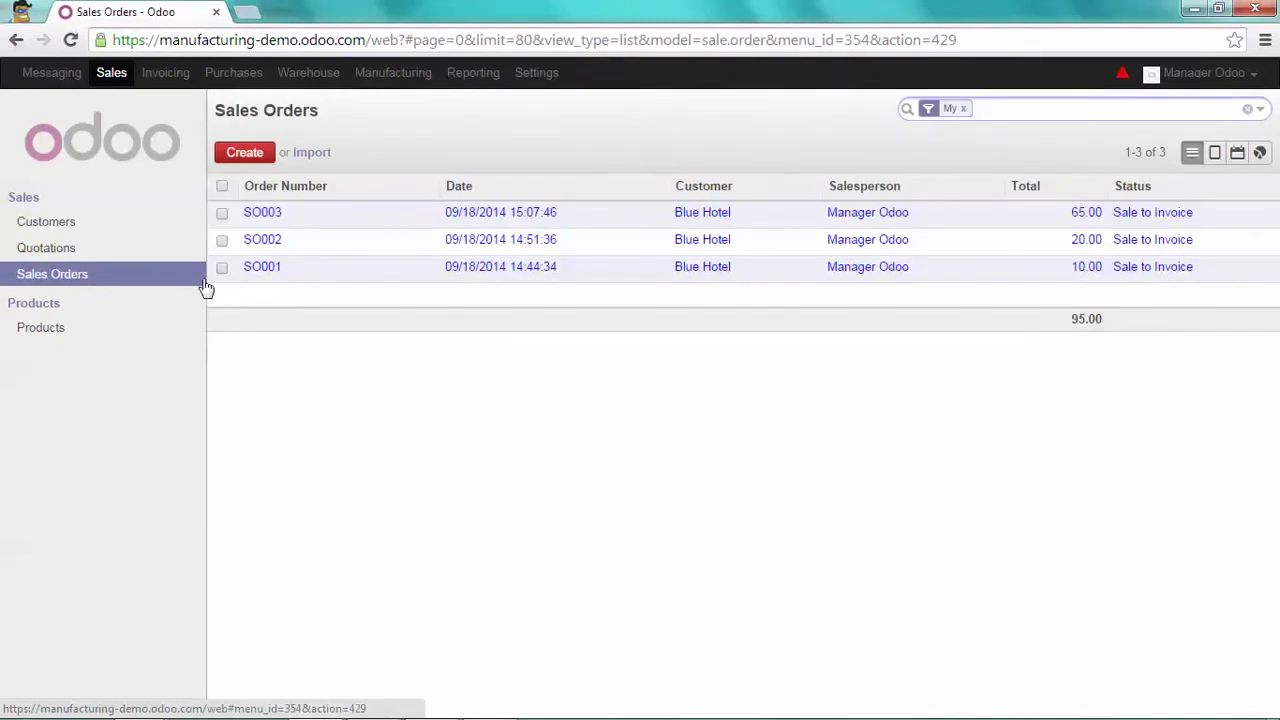
left_click(296, 218)
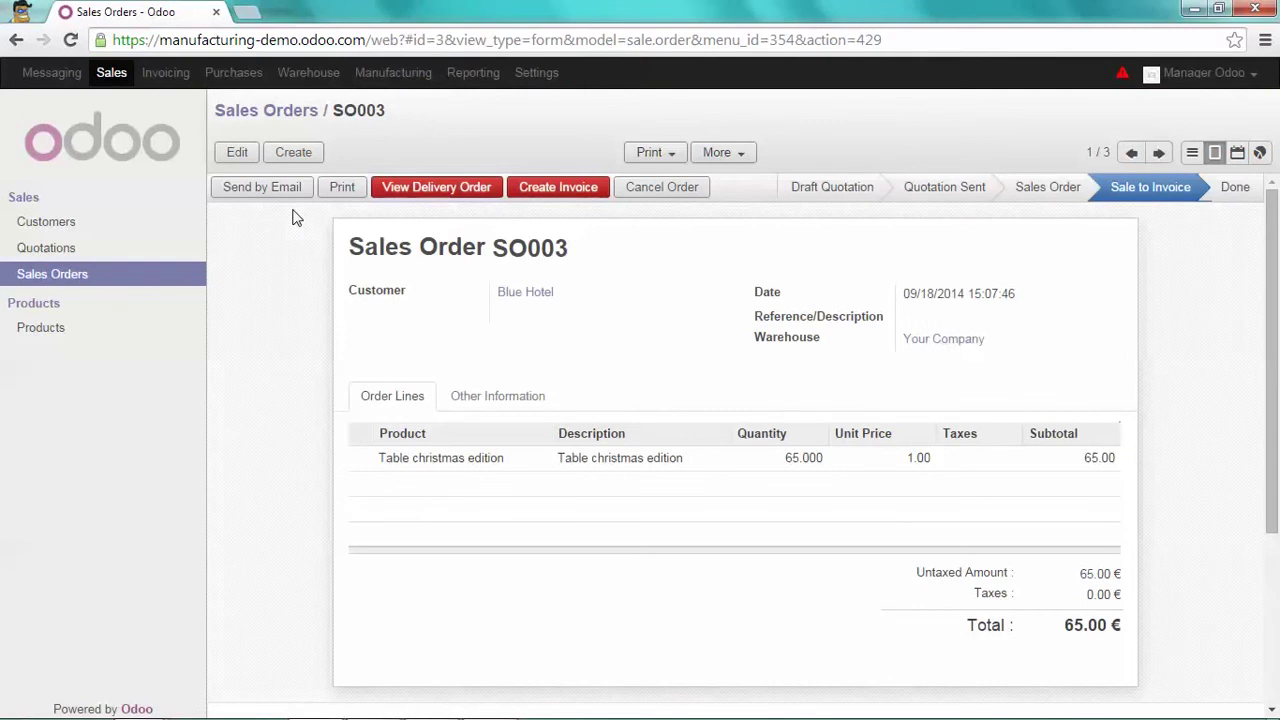
left_click(461, 190)
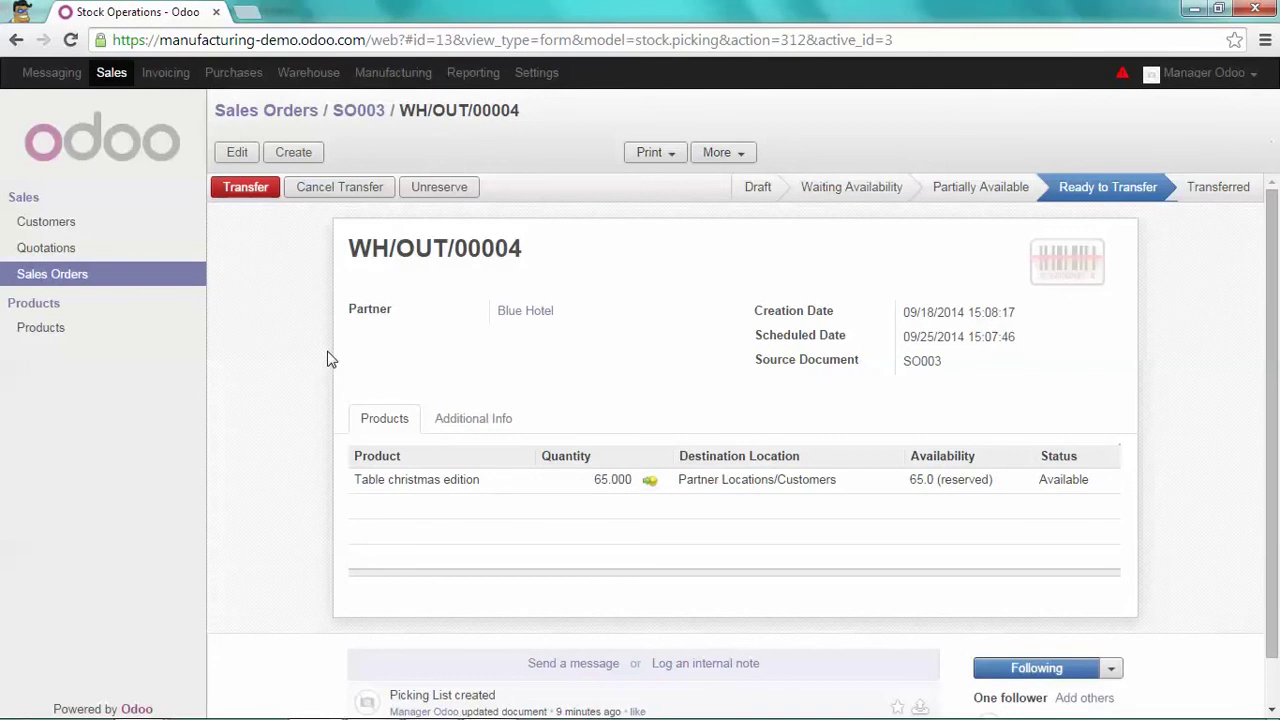
left_click(256, 195)
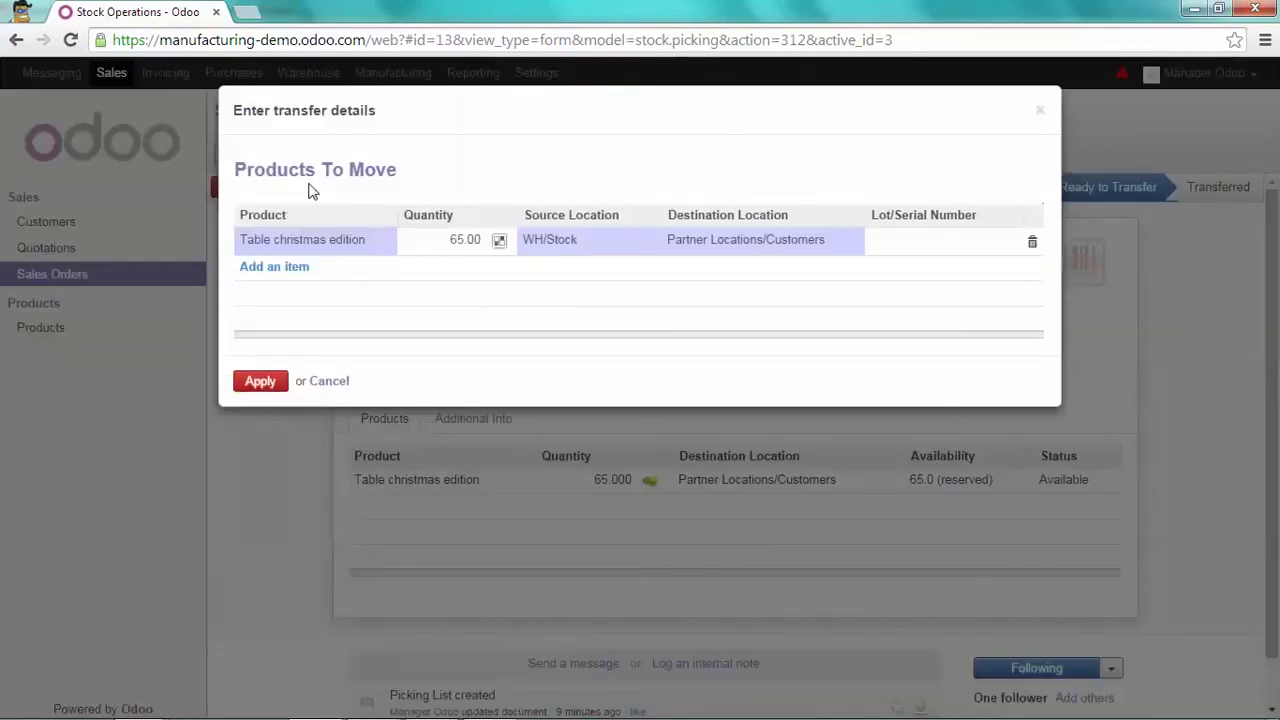
left_click(264, 386)
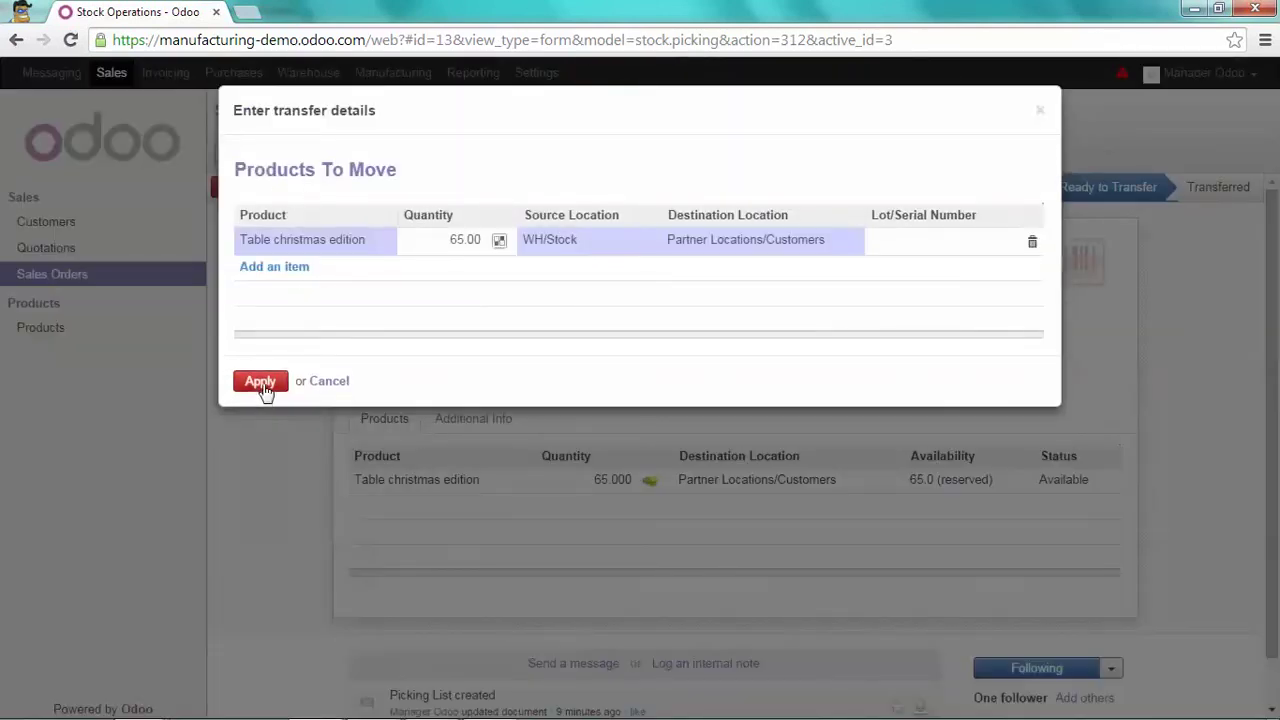